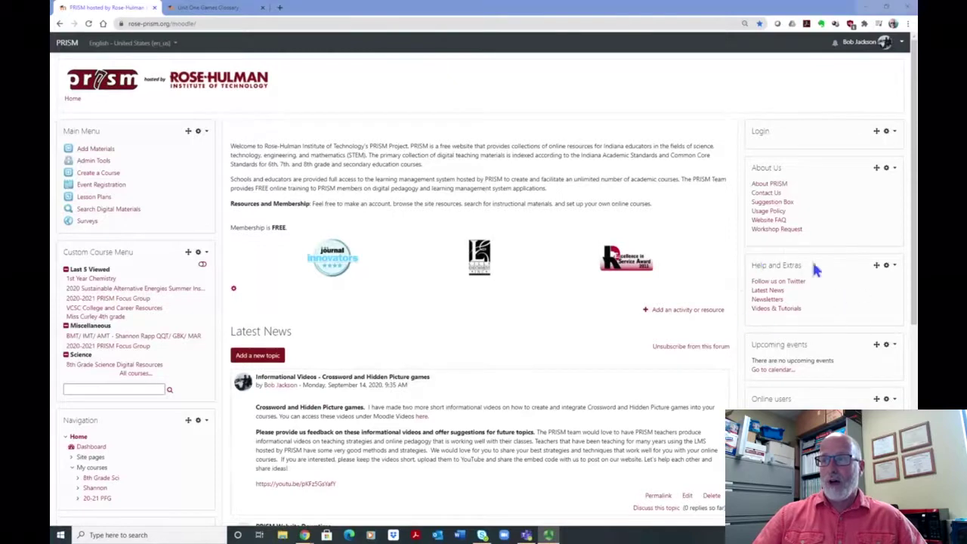
Open the Videos & Tutorials page to look over the Moodle Videos list, and return to the site's home page
{"action": "left_click", "coordinate": [771, 312]}
{"action": "scroll", "coordinate": [378, 212], "scroll_direction": "down", "scroll_amount": 1}
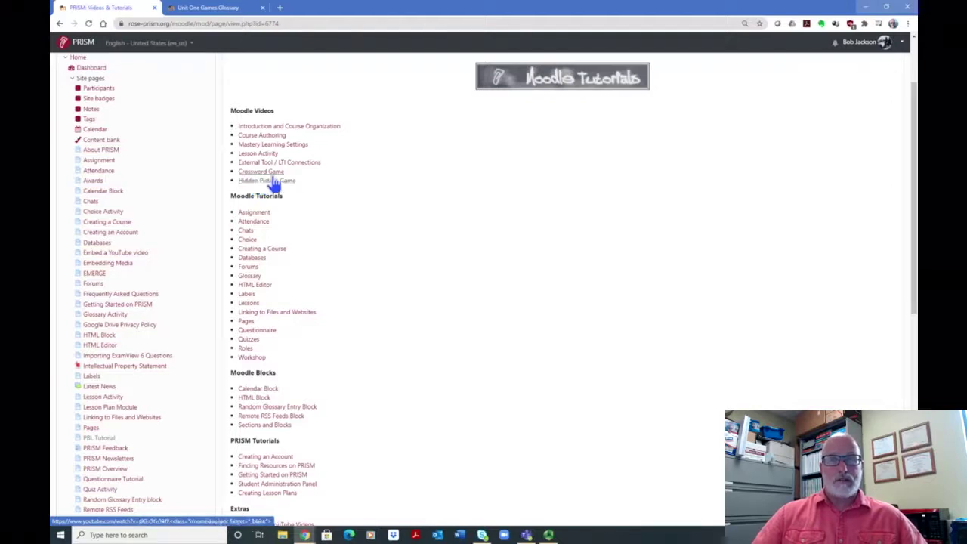
{"action": "left_click", "coordinate": [86, 50]}
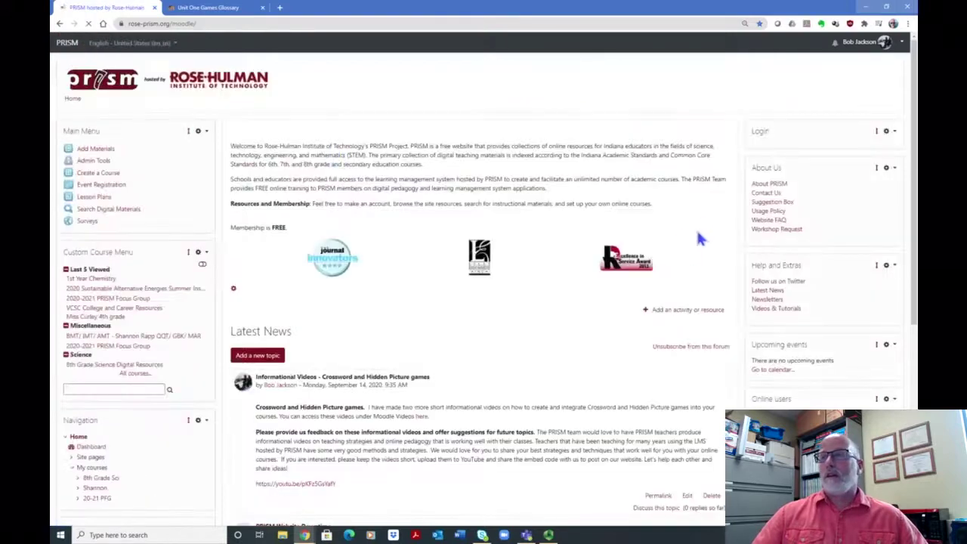
{"action": "scroll", "coordinate": [695, 224], "scroll_direction": "down", "scroll_amount": 2}
{"action": "scroll", "coordinate": [454, 235], "scroll_direction": "up", "scroll_amount": 3}
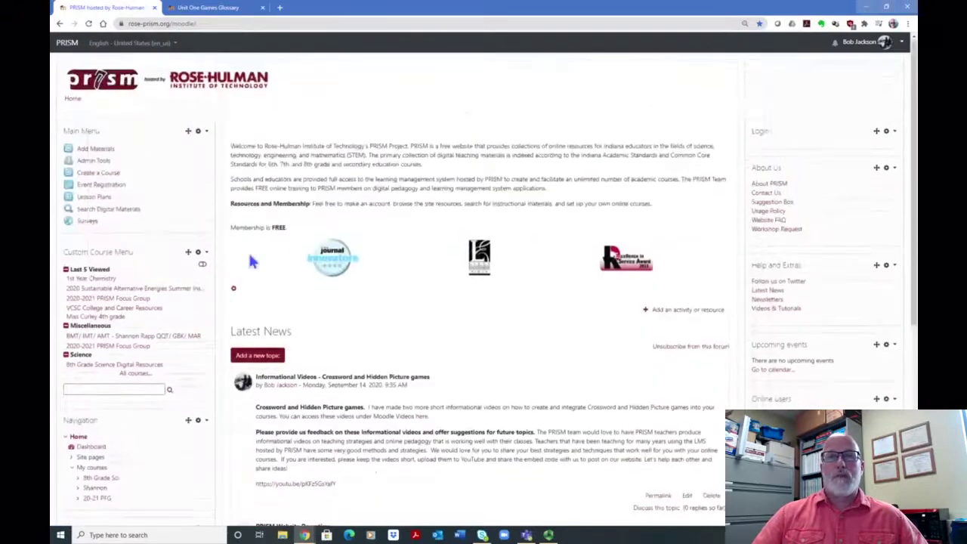
Open the 1st Year Chemistry course and expand the section Unit 1: Essential Ideas 1: Matter / Properties of Matter
{"action": "left_click", "coordinate": [92, 280]}
{"action": "scroll", "coordinate": [589, 221], "scroll_direction": "down", "scroll_amount": 1}
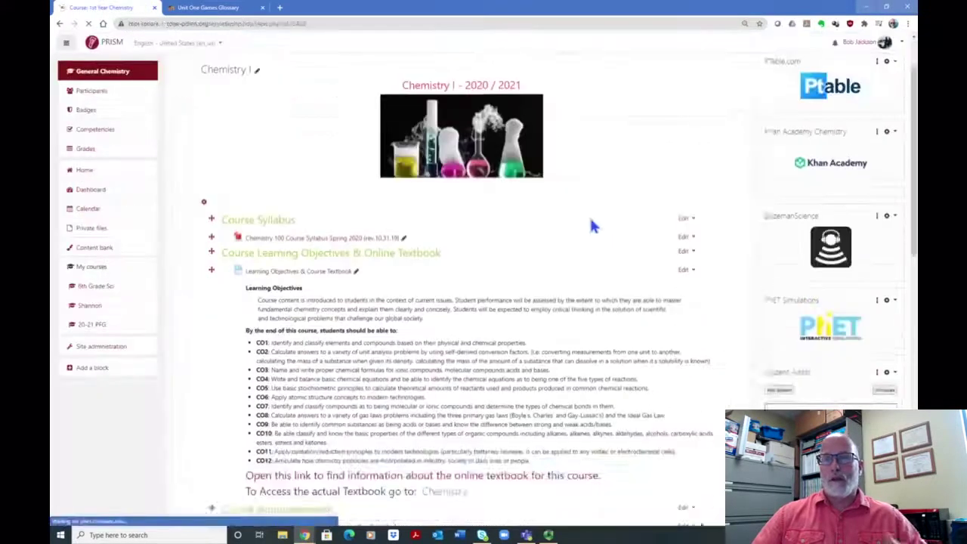
{"action": "scroll", "coordinate": [591, 225], "scroll_direction": "down", "scroll_amount": 1}
{"action": "scroll", "coordinate": [678, 246], "scroll_direction": "up", "scroll_amount": 2}
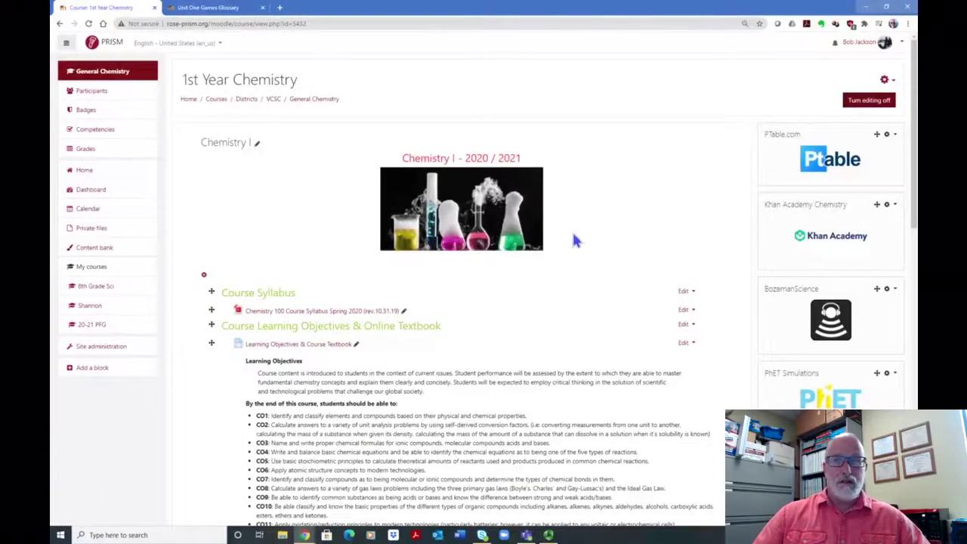
{"action": "scroll", "coordinate": [574, 234], "scroll_direction": "down", "scroll_amount": 10}
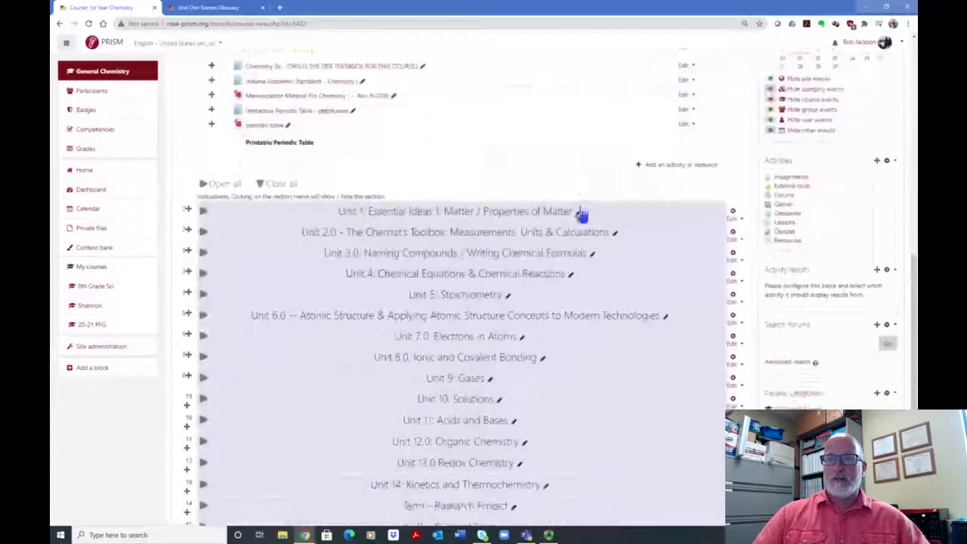
{"action": "scroll", "coordinate": [581, 214], "scroll_direction": "down", "scroll_amount": 2}
{"action": "left_click", "coordinate": [649, 99]}
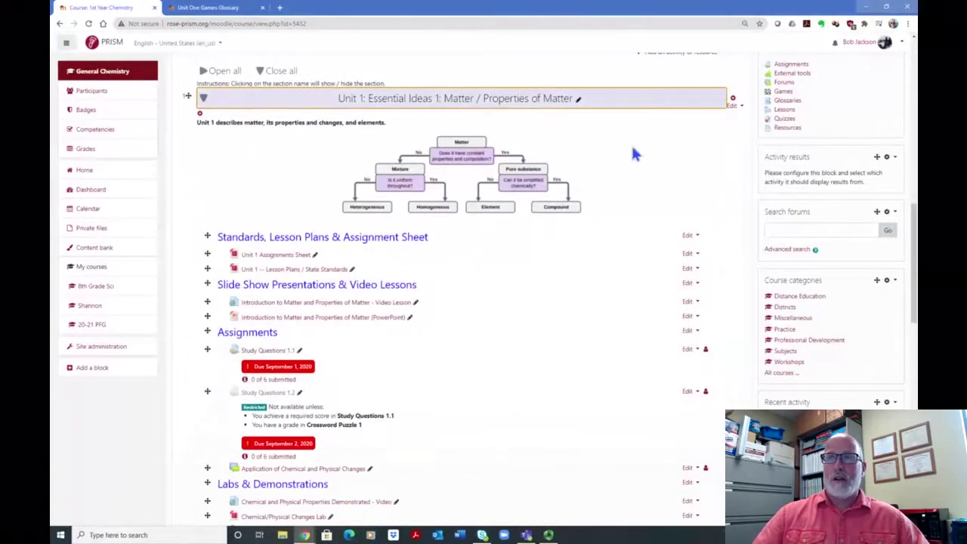
Review the activities and resources that can be added to Unit 1, including Game - Cryptex, and close the chooser without adding anything
{"action": "scroll", "coordinate": [621, 144], "scroll_direction": "down", "scroll_amount": 1}
{"action": "scroll", "coordinate": [614, 147], "scroll_direction": "down", "scroll_amount": 10}
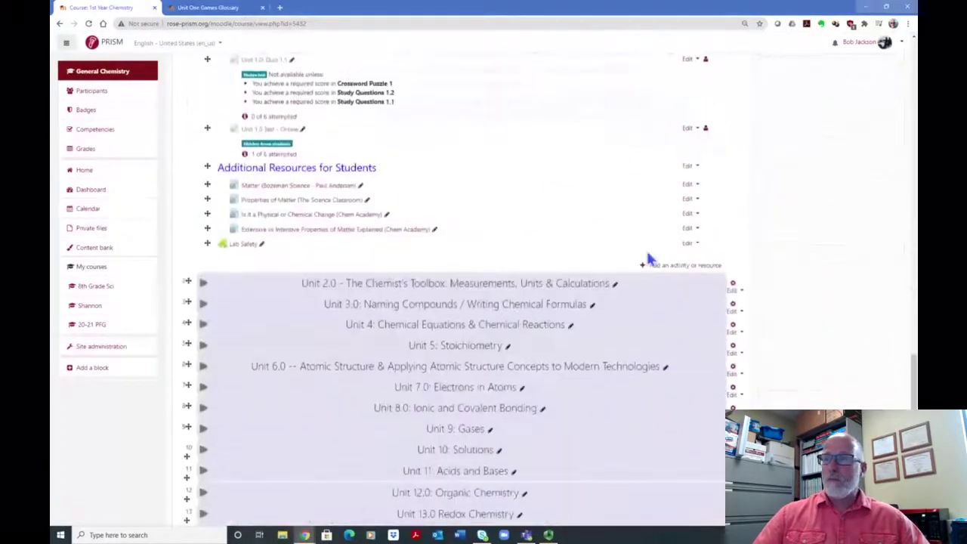
{"action": "left_click", "coordinate": [688, 261]}
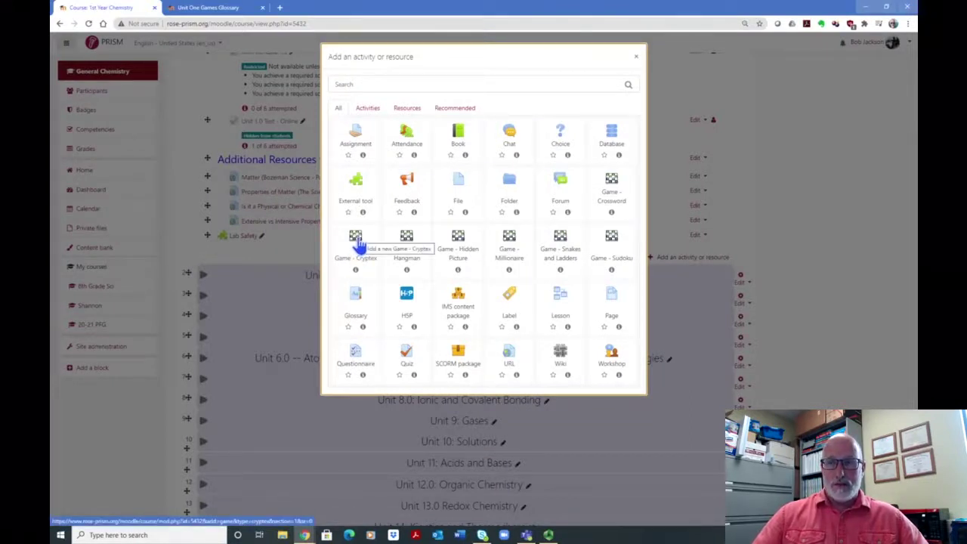
{"action": "left_click", "coordinate": [636, 58]}
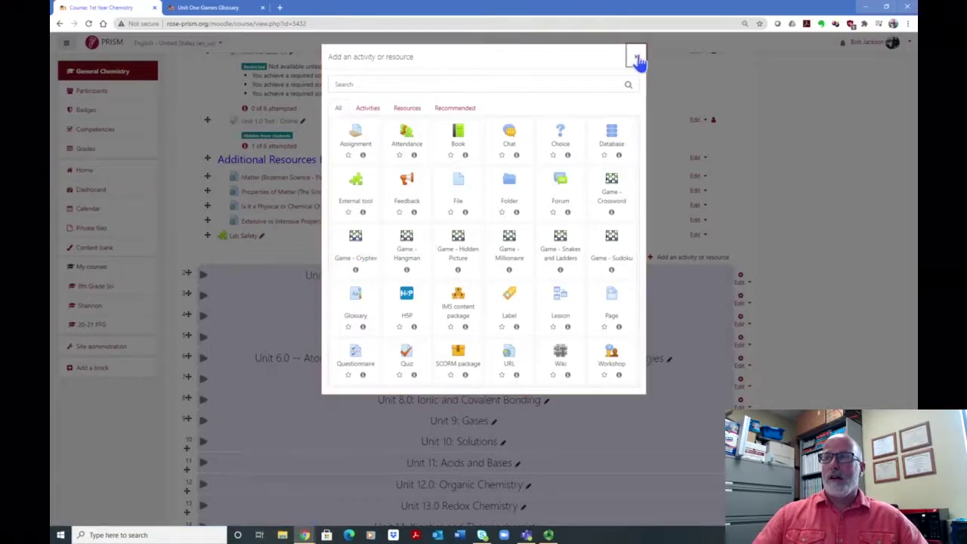
Open the settings of the existing Cryptex game under Games for Review and rename it Cryptex - Unit 1
{"action": "scroll", "coordinate": [579, 196], "scroll_direction": "up", "scroll_amount": 4}
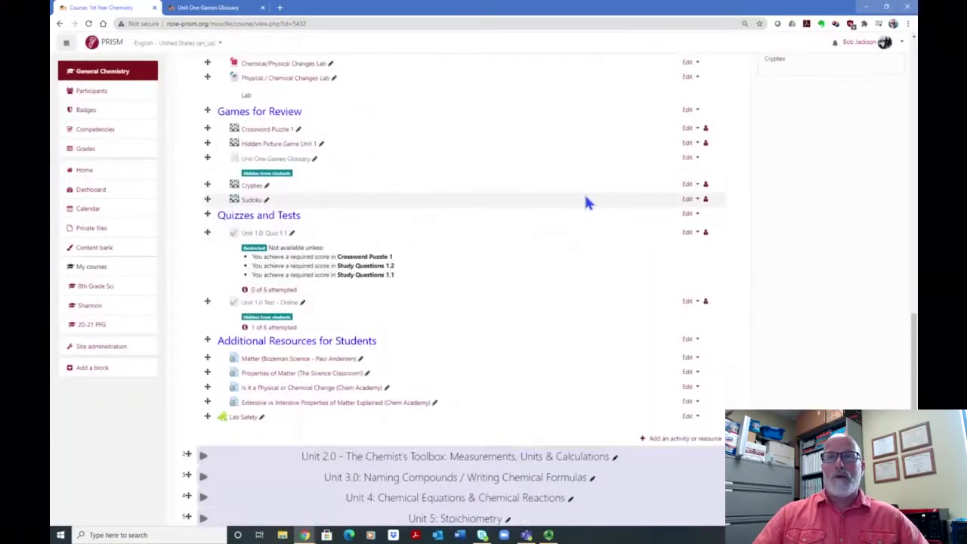
{"action": "left_click", "coordinate": [687, 185]}
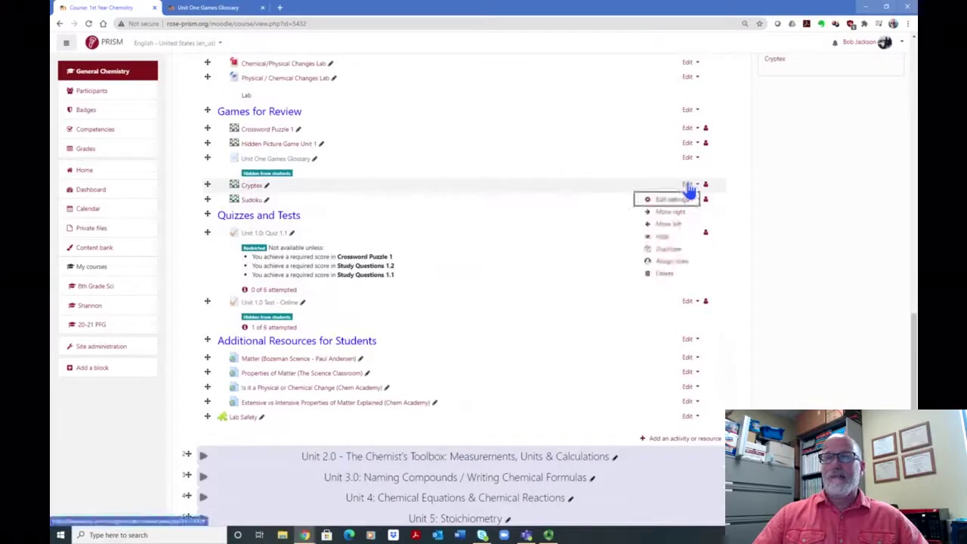
{"action": "left_click", "coordinate": [668, 199]}
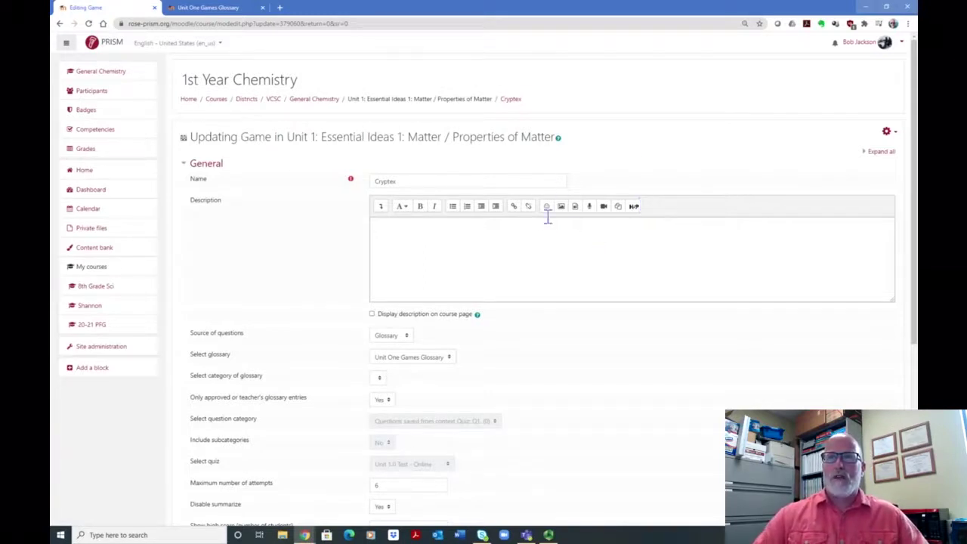
{"action": "scroll", "coordinate": [496, 175], "scroll_direction": "down", "scroll_amount": 2}
{"action": "scroll", "coordinate": [497, 158], "scroll_direction": "up", "scroll_amount": 2}
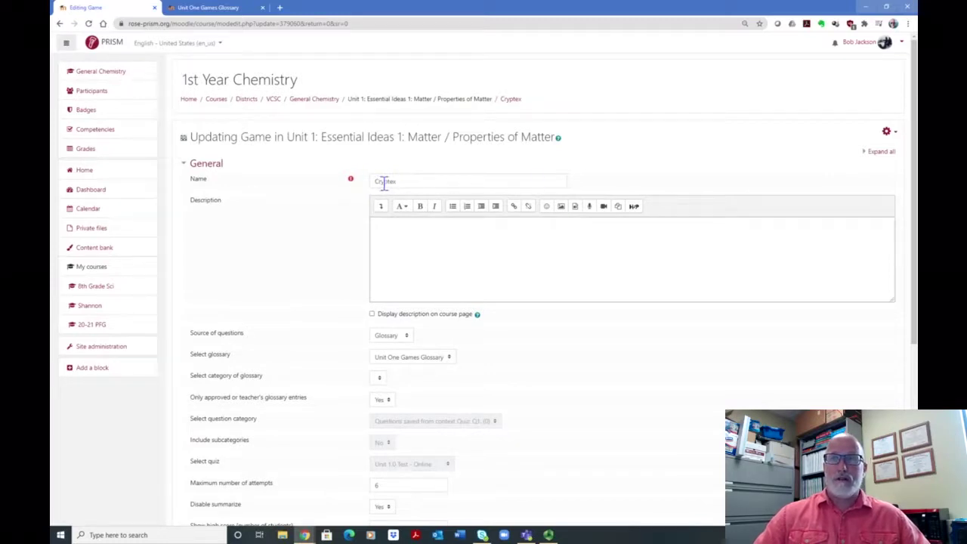
{"action": "left_click", "coordinate": [412, 179]}
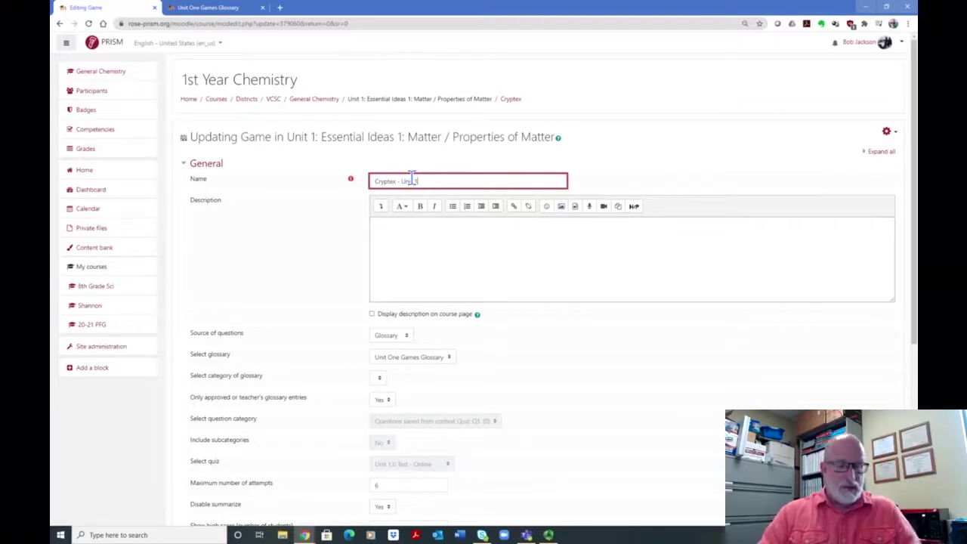
Try the option to display the game's description on the course page and turn it off again
{"action": "scroll", "coordinate": [564, 242], "scroll_direction": "down", "scroll_amount": 1}
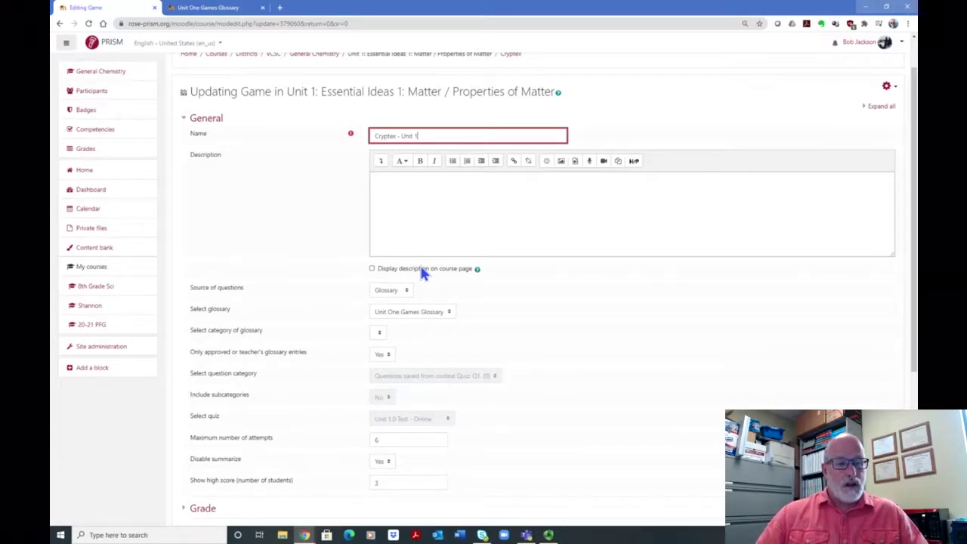
{"action": "left_click", "coordinate": [371, 271]}
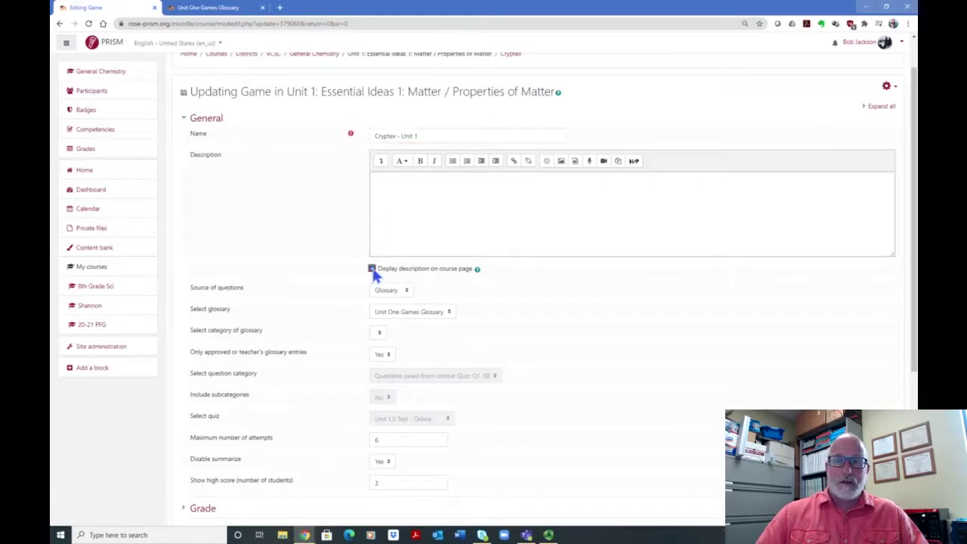
{"action": "left_click", "coordinate": [372, 270]}
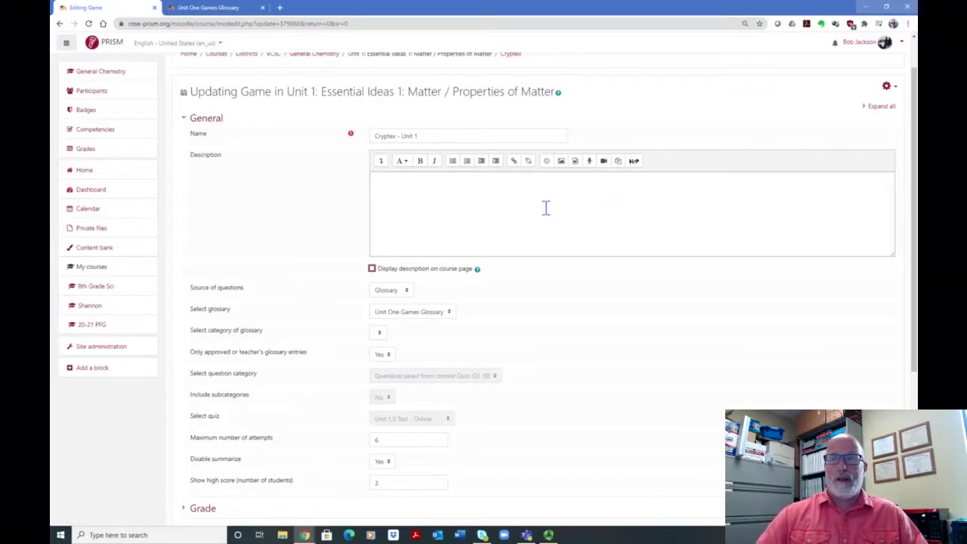
Set the game's source of questions to Glossary and select Unit One Games Glossary
{"action": "scroll", "coordinate": [419, 188], "scroll_direction": "down", "scroll_amount": 2}
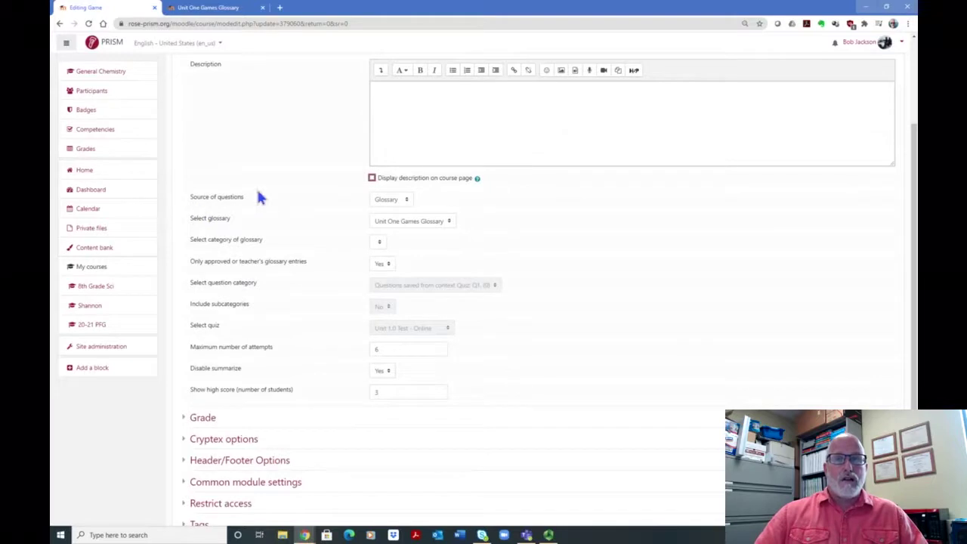
{"action": "left_click", "coordinate": [405, 201]}
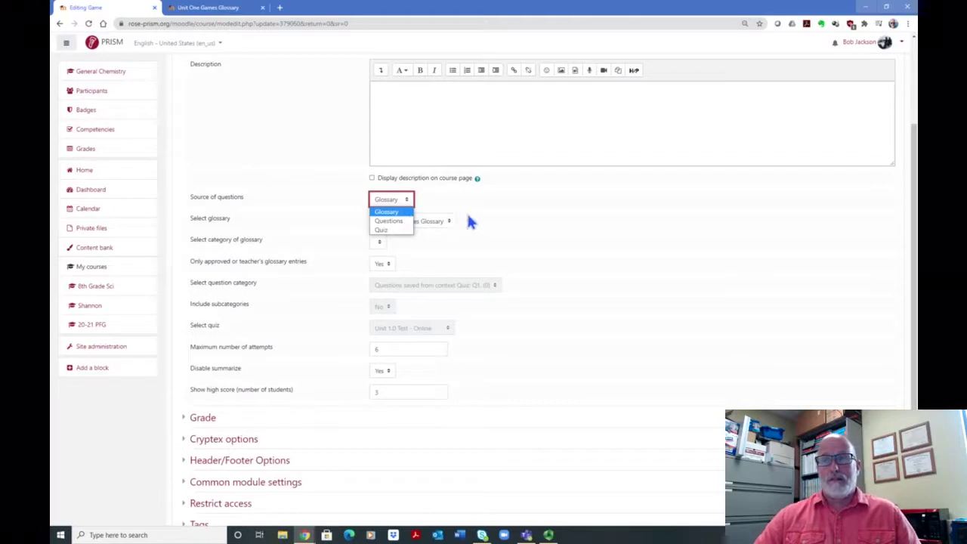
{"action": "left_click", "coordinate": [401, 214]}
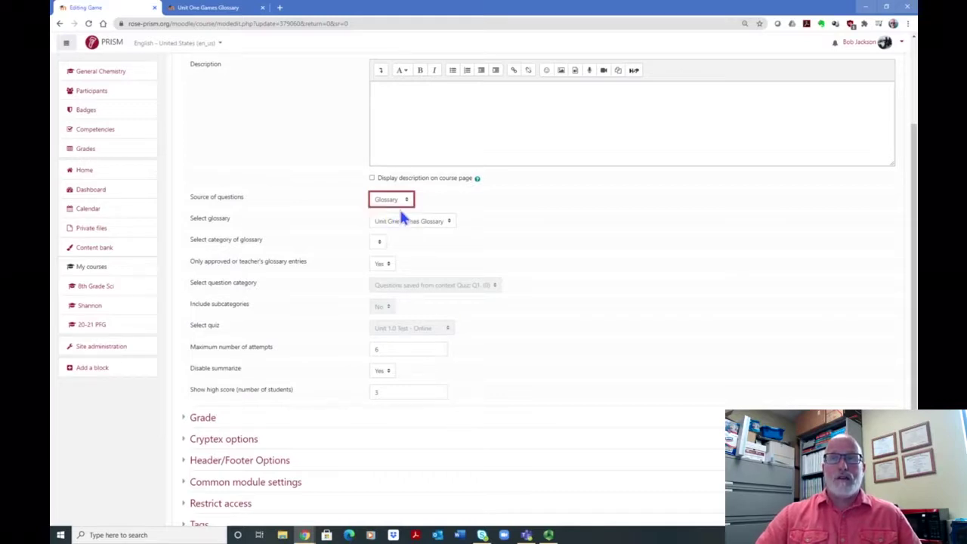
{"action": "left_click", "coordinate": [448, 220]}
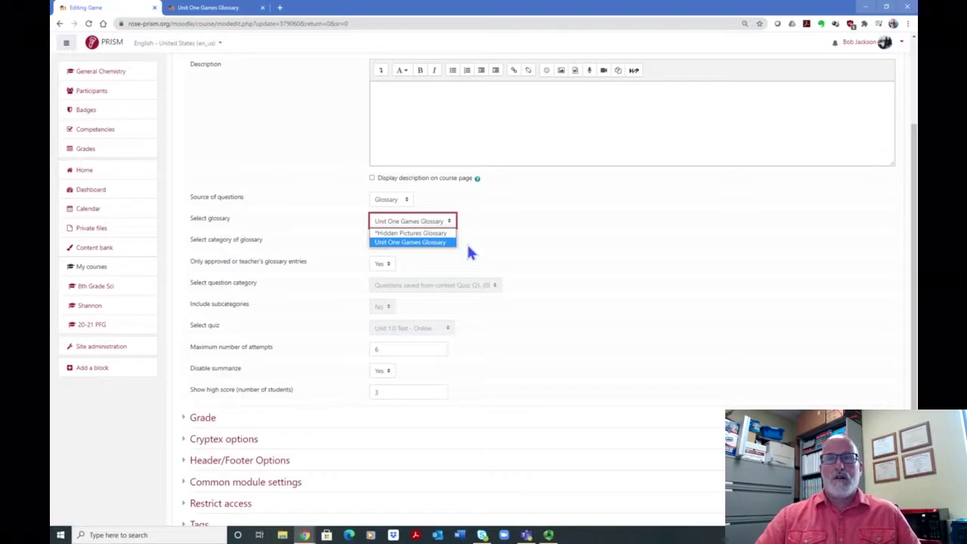
{"action": "left_click", "coordinate": [437, 242]}
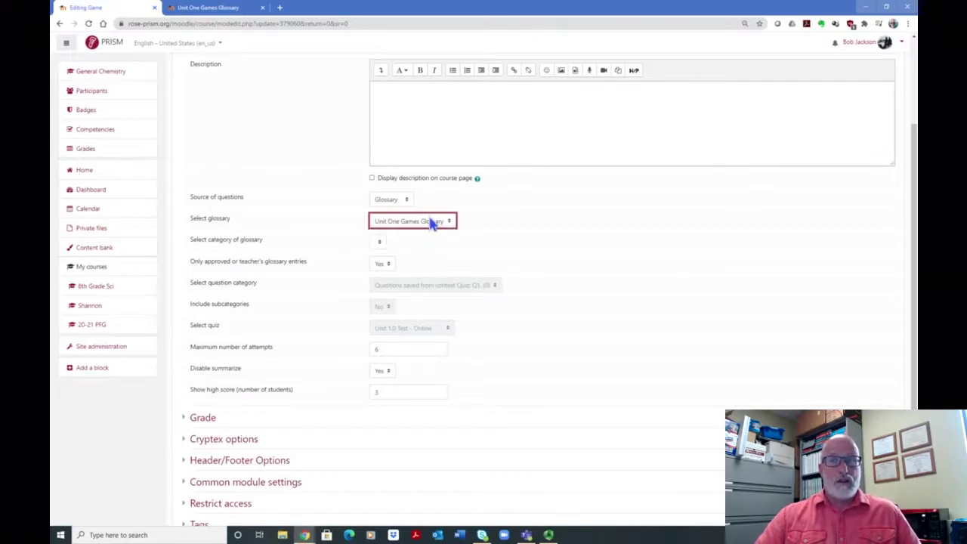
Try Questions as the game's source of questions and examine the available question categories without changing the selection
{"action": "left_click", "coordinate": [406, 200]}
{"action": "left_click", "coordinate": [401, 223]}
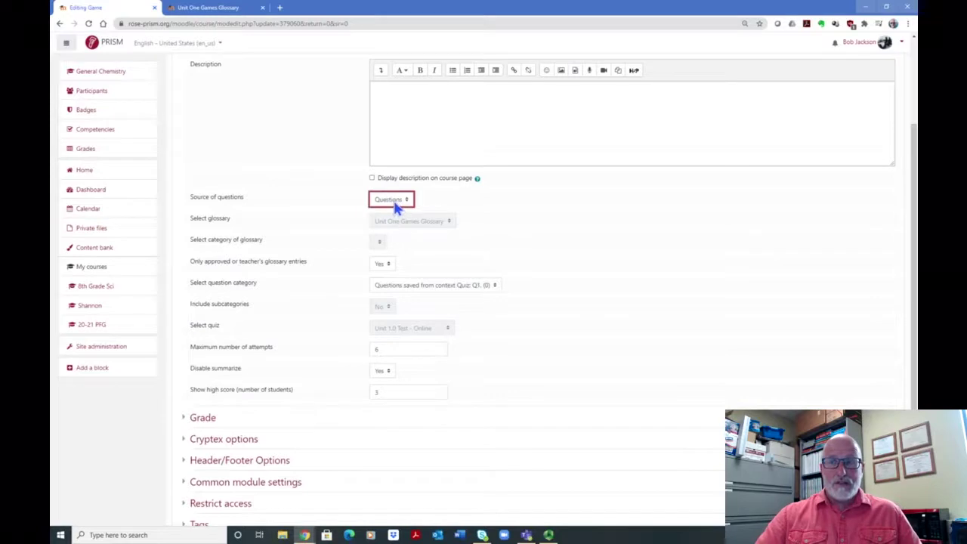
{"action": "left_click", "coordinate": [493, 285]}
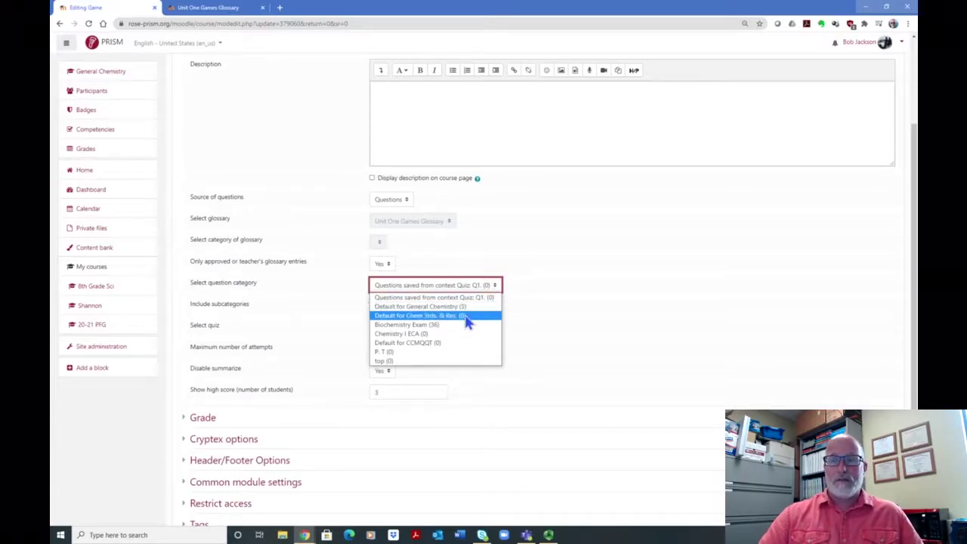
{"action": "left_click", "coordinate": [562, 277]}
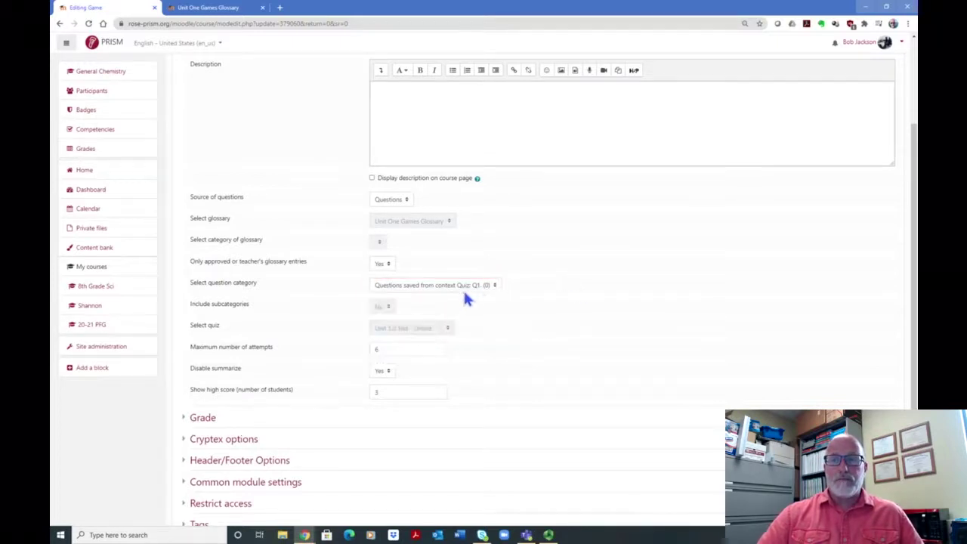
Try Quiz as the source of questions, examine the selectable quizzes, and set the source back to Glossary
{"action": "left_click", "coordinate": [406, 201]}
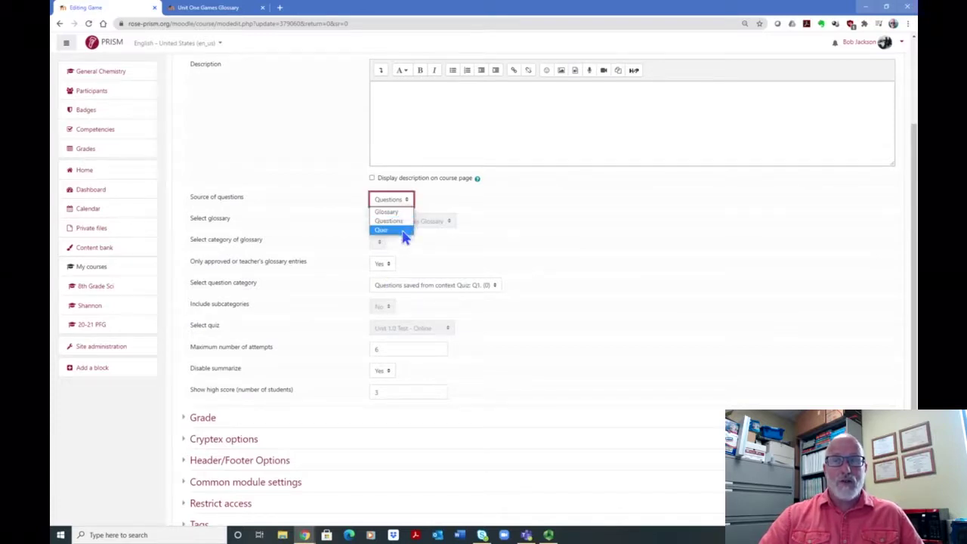
{"action": "left_click", "coordinate": [402, 230]}
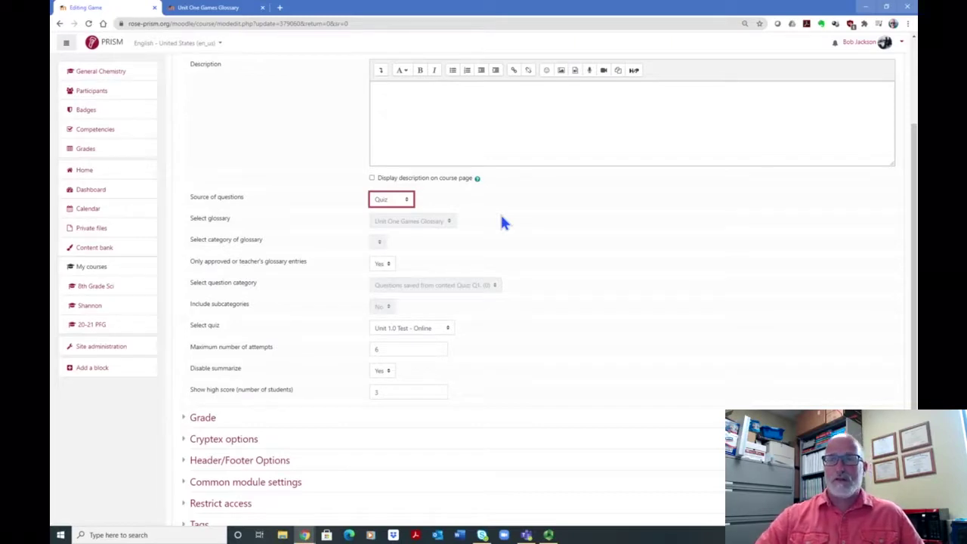
{"action": "left_click", "coordinate": [449, 328]}
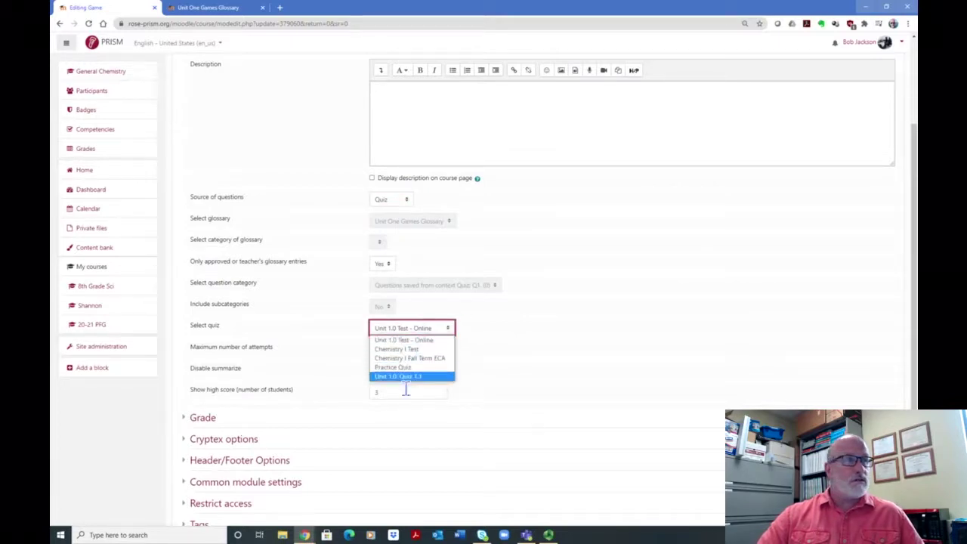
{"action": "left_click", "coordinate": [406, 198]}
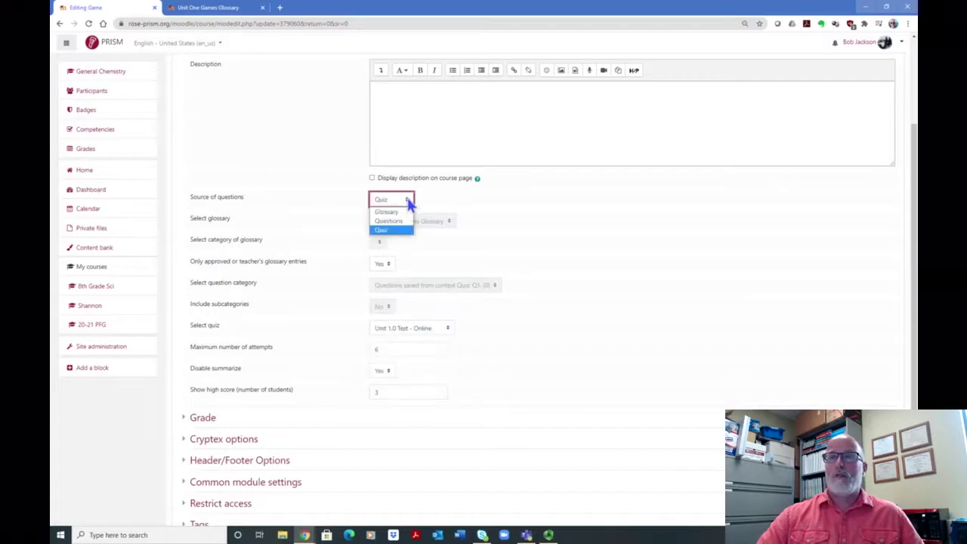
{"action": "left_click", "coordinate": [402, 213]}
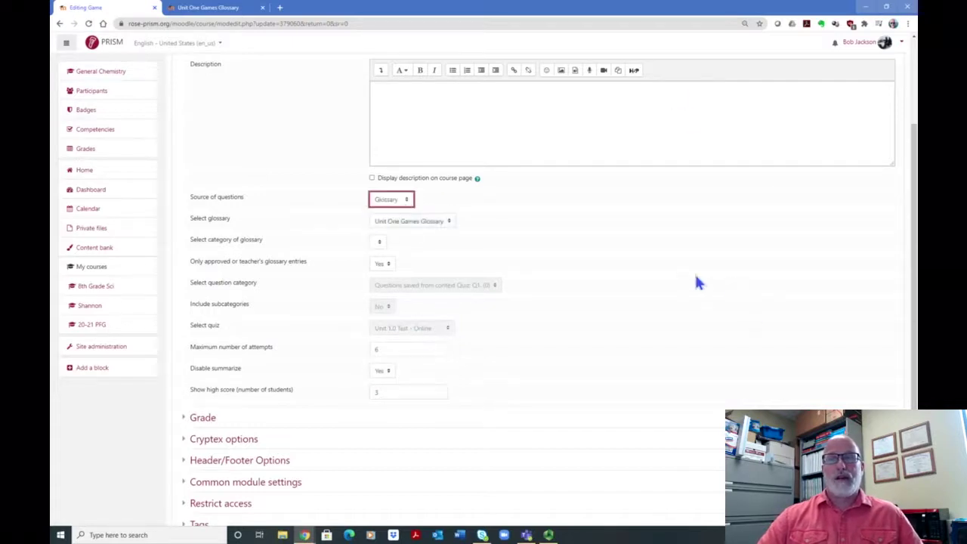
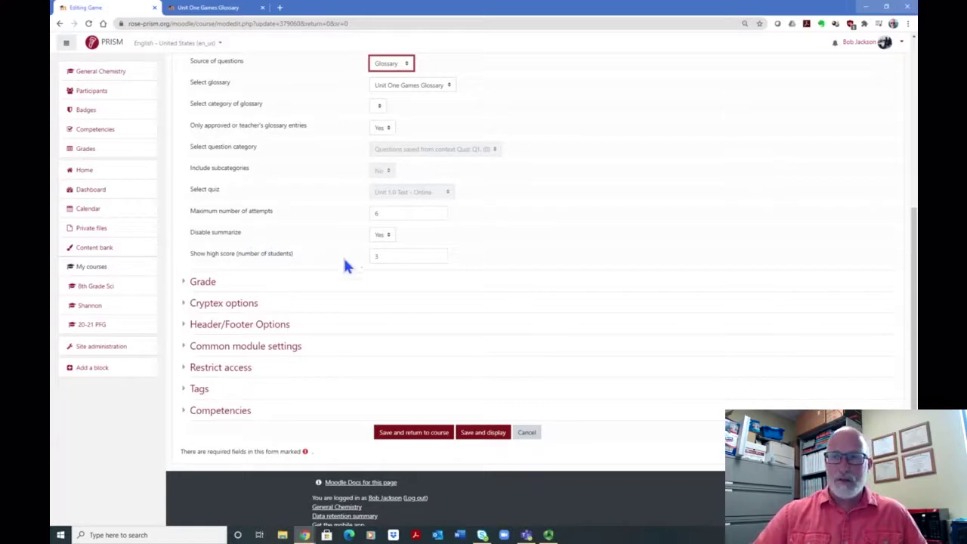
Set Disable summarize to No and the number of students shown in the high score to 3
{"action": "left_click", "coordinate": [382, 235]}
{"action": "left_click", "coordinate": [382, 254]}
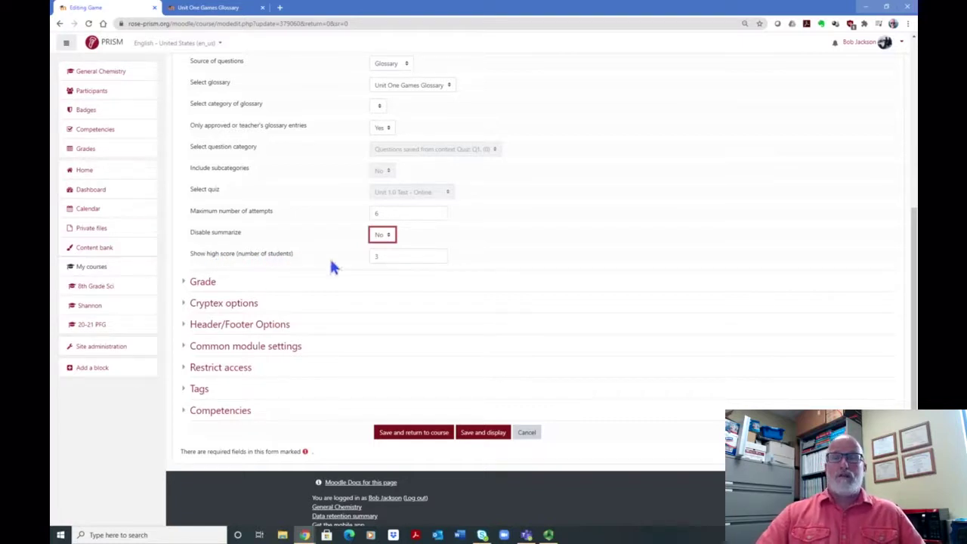
{"action": "left_click", "coordinate": [379, 257]}
{"action": "type", "text": "3"}
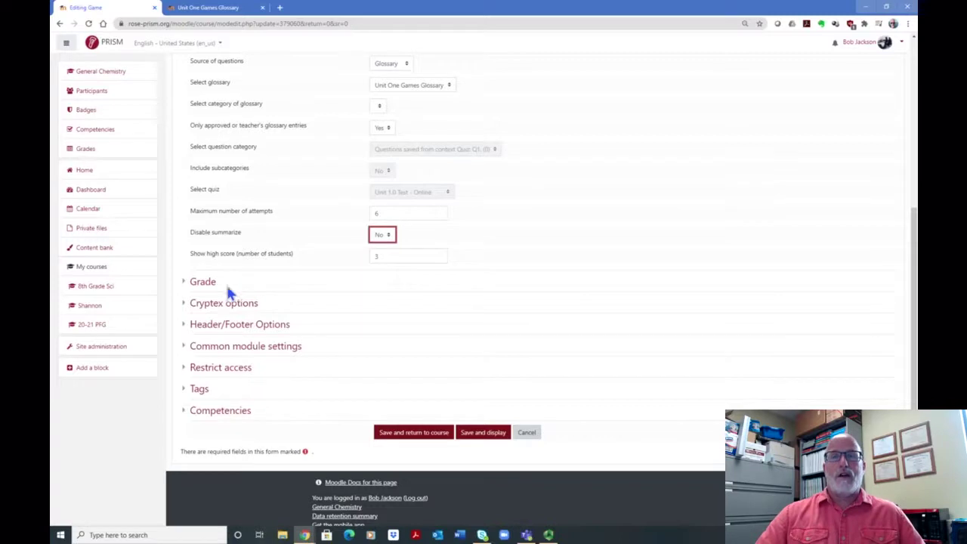
Expand the game's Grade settings and choose Average grade as the grading method
{"action": "left_click", "coordinate": [204, 284]}
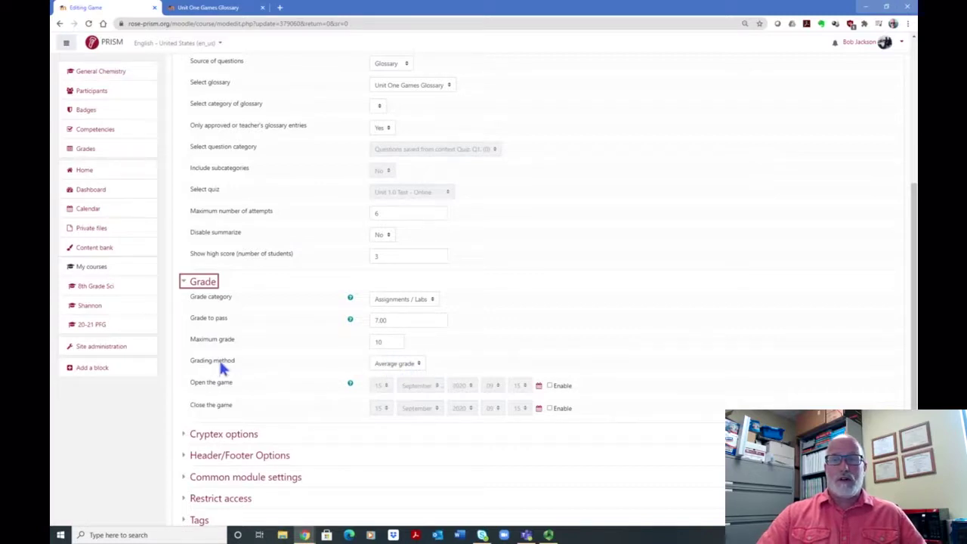
{"action": "left_click", "coordinate": [420, 364]}
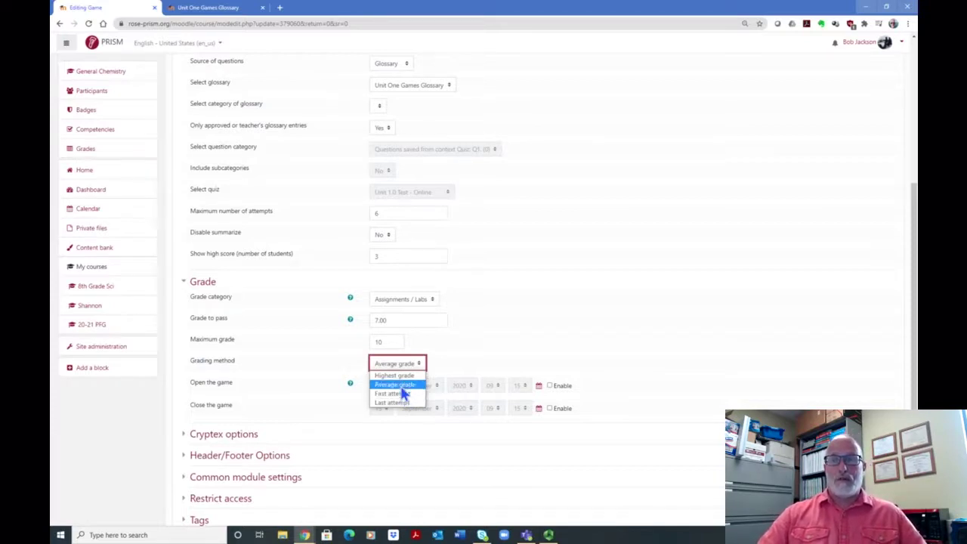
{"action": "left_click", "coordinate": [401, 386]}
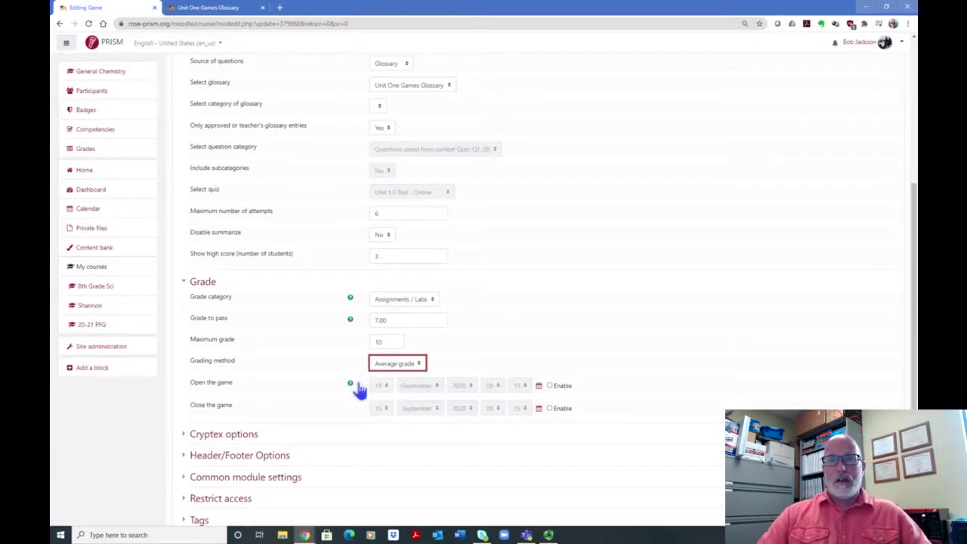
{"action": "scroll", "coordinate": [360, 389], "scroll_direction": "down", "scroll_amount": 2}
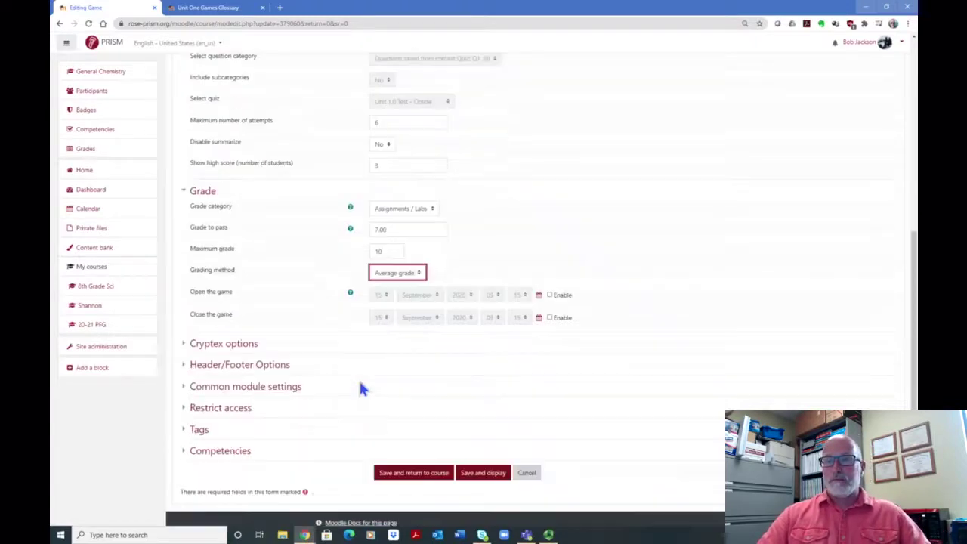
Set Max tries to 6 in the game's Cryptex options
{"action": "left_click", "coordinate": [241, 345]}
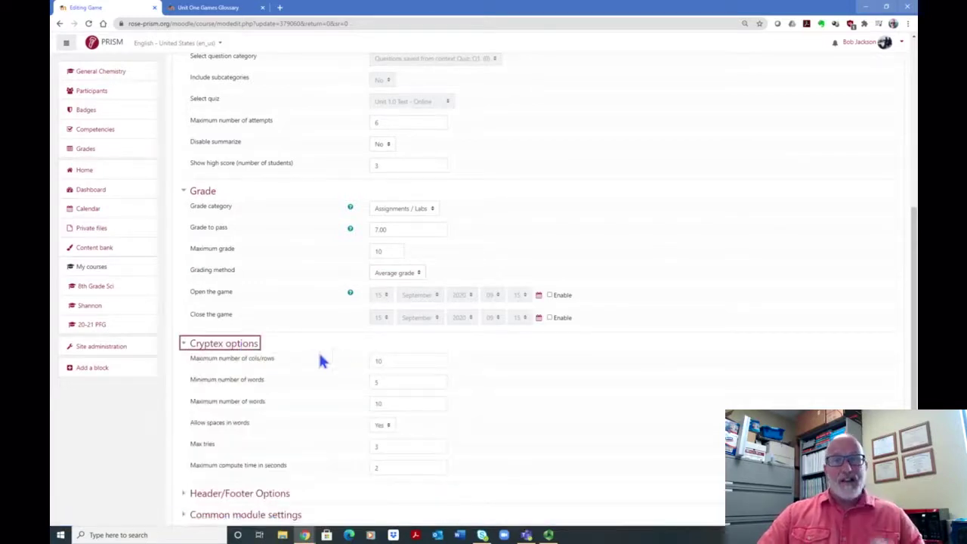
{"action": "scroll", "coordinate": [498, 361], "scroll_direction": "down", "scroll_amount": 2}
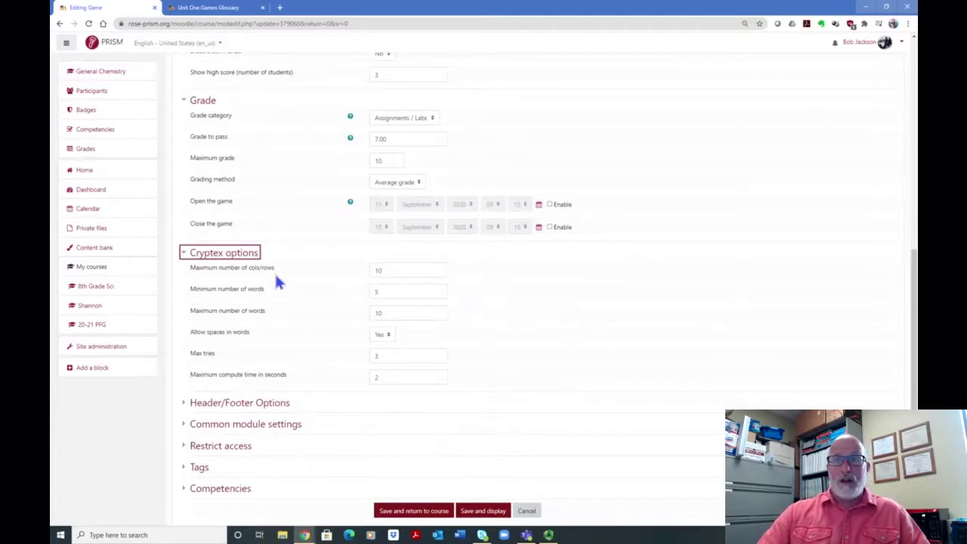
{"action": "double_click", "coordinate": [377, 356]}
{"action": "type", "text": "2"}
{"action": "key", "text": "ctrl+z"}
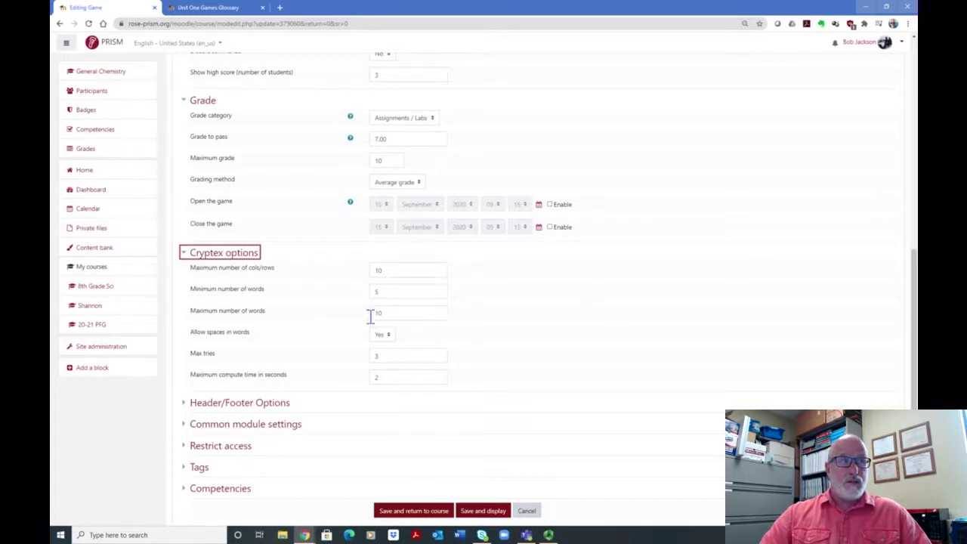
{"action": "scroll", "coordinate": [372, 316], "scroll_direction": "up", "scroll_amount": 1}
{"action": "scroll", "coordinate": [486, 330], "scroll_direction": "down", "scroll_amount": 1}
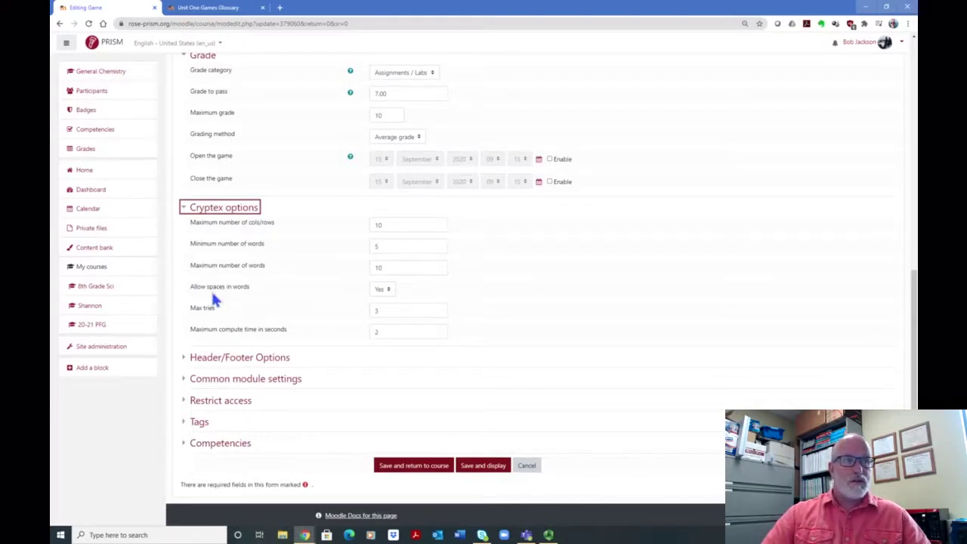
{"action": "left_click", "coordinate": [390, 312]}
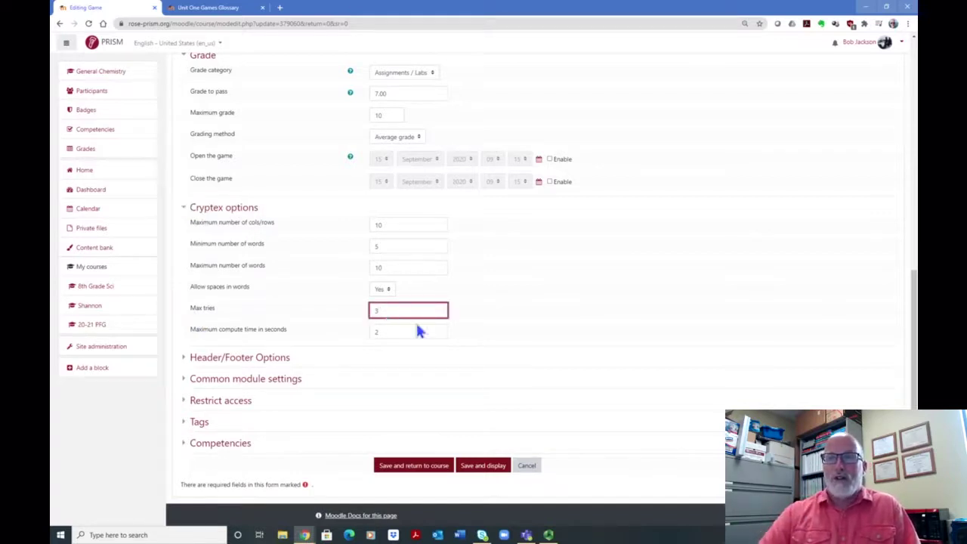
{"action": "key", "text": "BackSpace"}
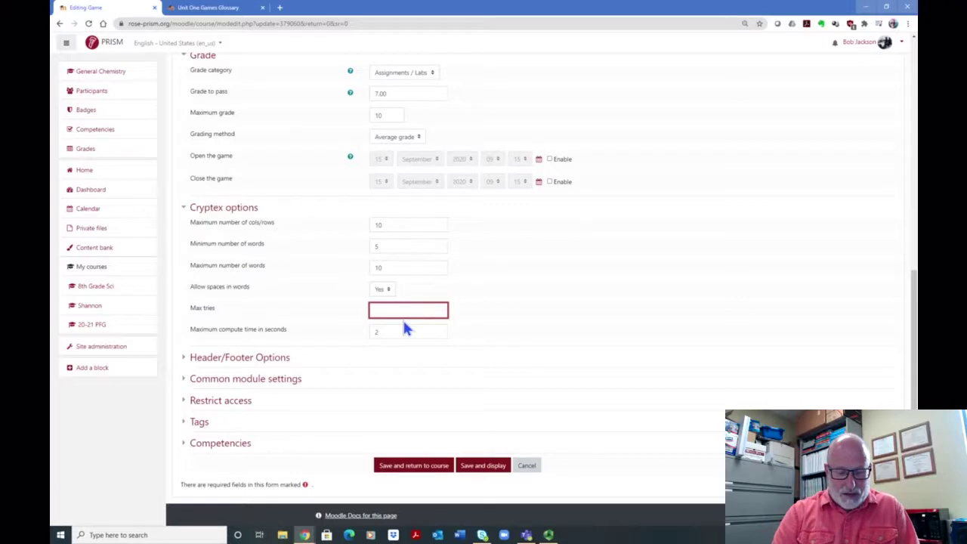
{"action": "left_click", "coordinate": [582, 262]}
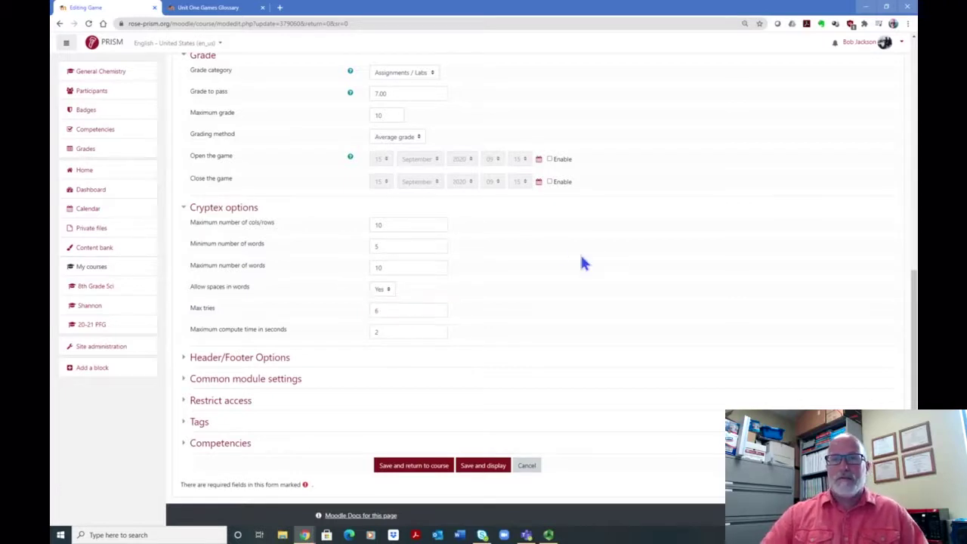
{"action": "scroll", "coordinate": [536, 222], "scroll_direction": "up", "scroll_amount": 3}
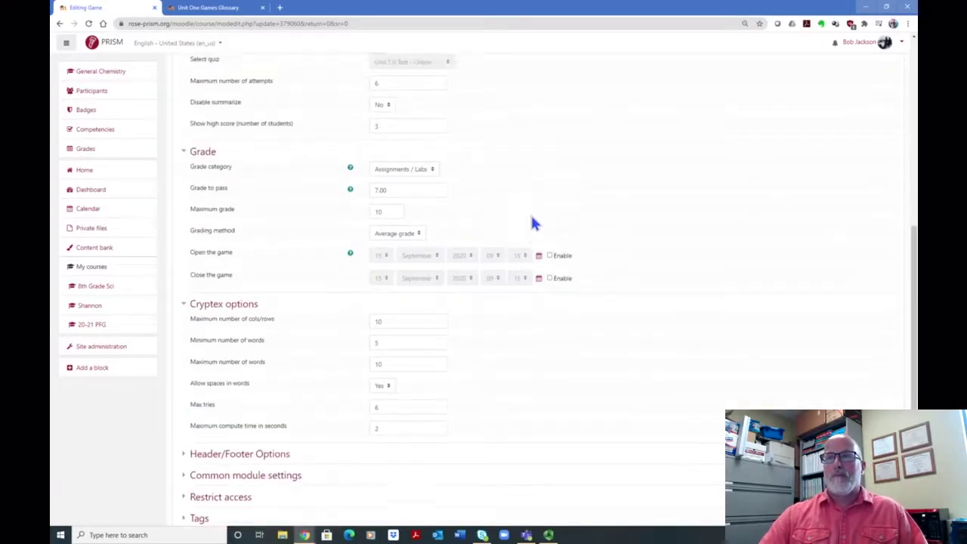
{"action": "scroll", "coordinate": [559, 291], "scroll_direction": "down", "scroll_amount": 3}
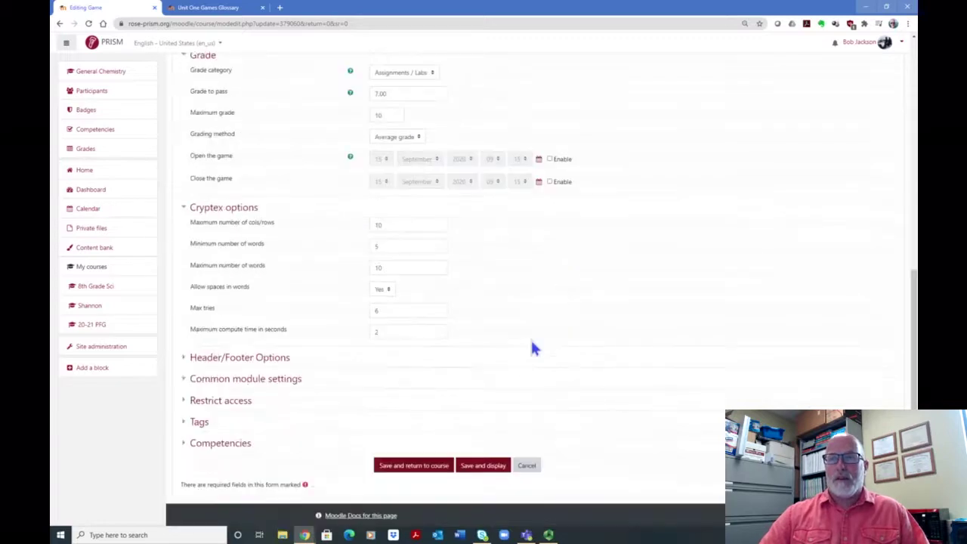
Examine the game's Header/Footer Options, Common module settings and Restrict access sections without changing anything
{"action": "scroll", "coordinate": [489, 299], "scroll_direction": "down", "scroll_amount": 1}
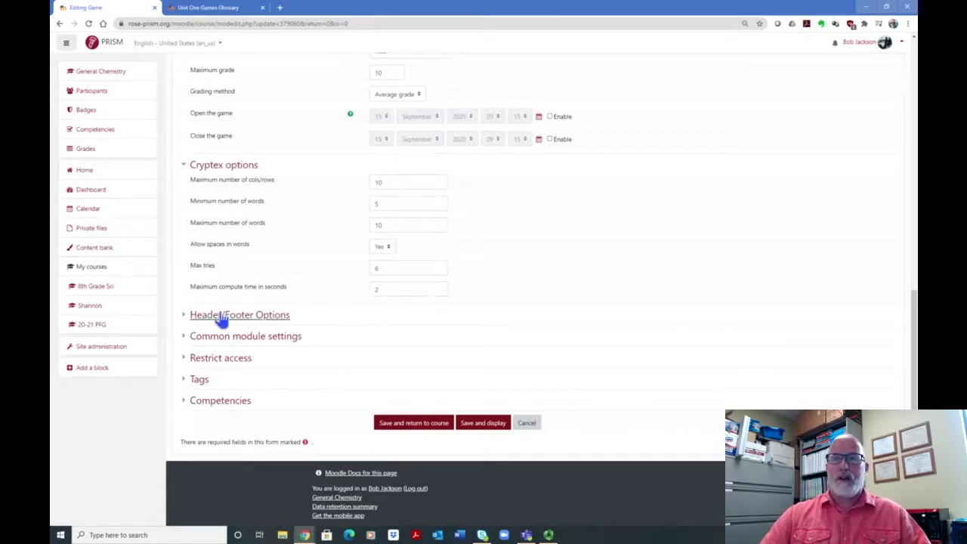
{"action": "left_click", "coordinate": [246, 316]}
{"action": "scroll", "coordinate": [414, 330], "scroll_direction": "down", "scroll_amount": 3}
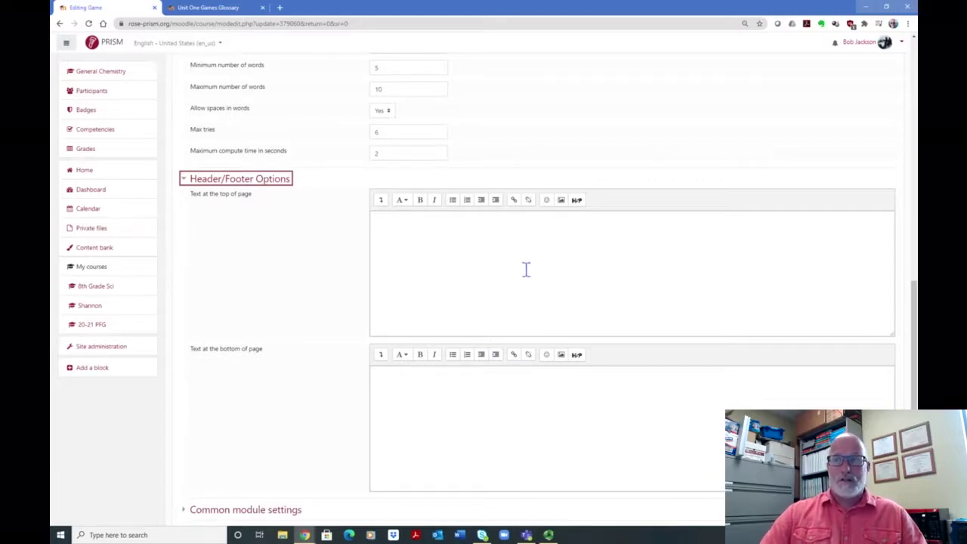
{"action": "scroll", "coordinate": [429, 268], "scroll_direction": "down", "scroll_amount": 2}
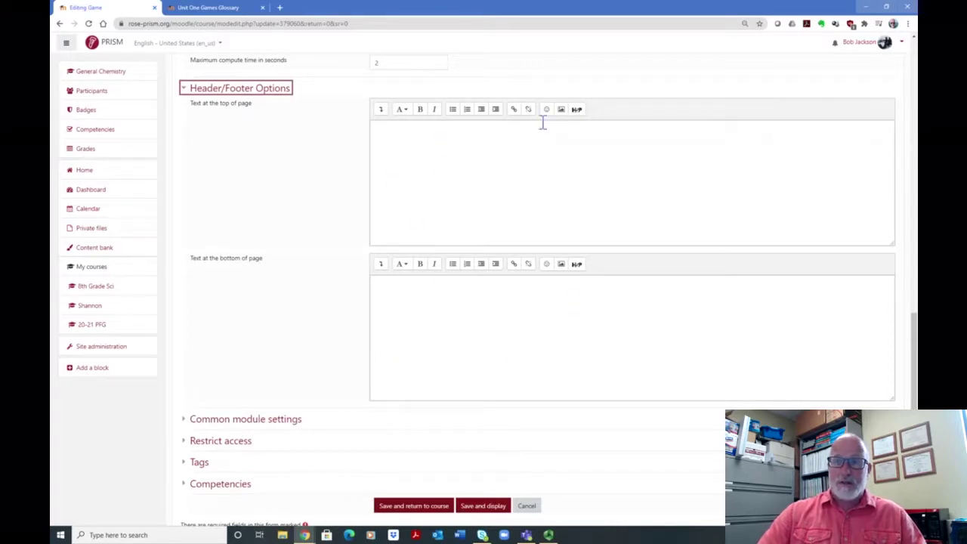
{"action": "scroll", "coordinate": [260, 298], "scroll_direction": "down", "scroll_amount": 1}
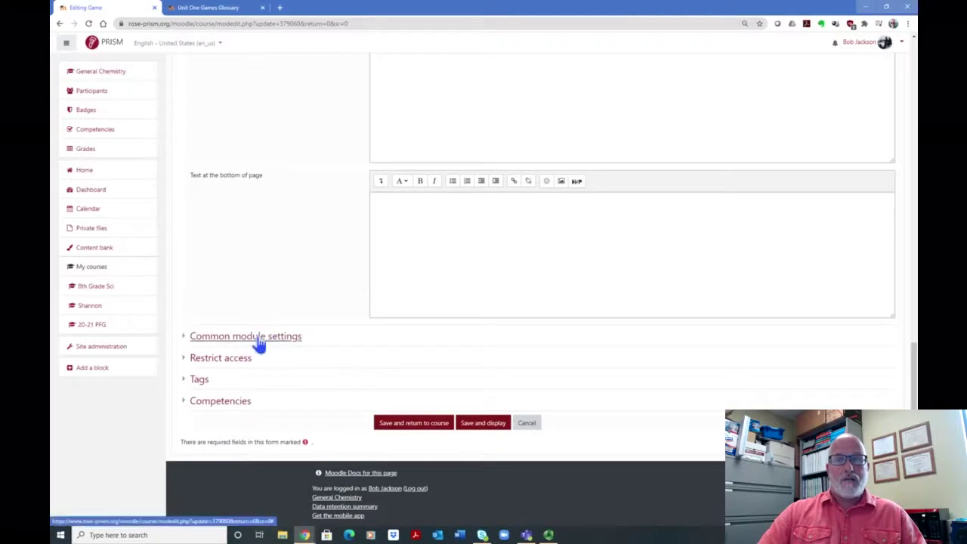
{"action": "left_click", "coordinate": [259, 341]}
{"action": "scroll", "coordinate": [491, 338], "scroll_direction": "down", "scroll_amount": 1}
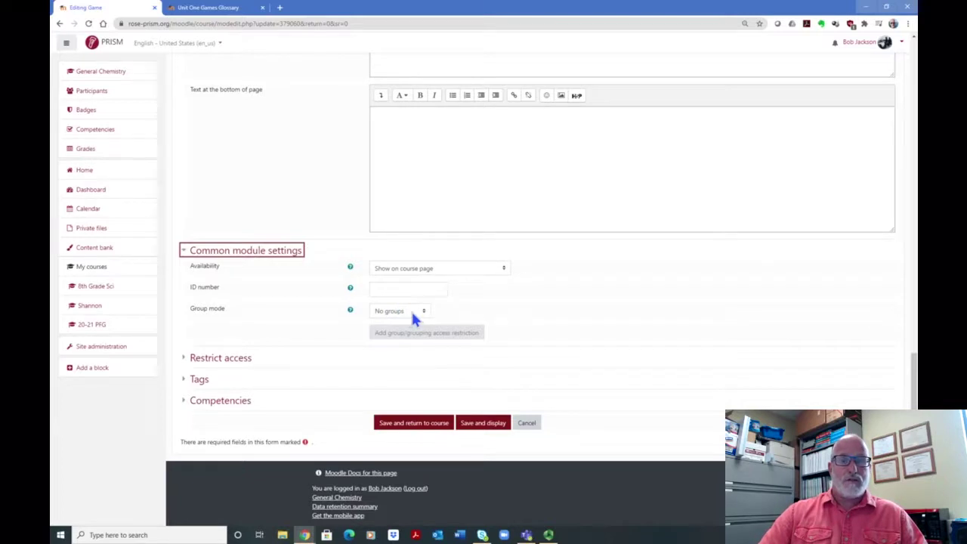
{"action": "left_click", "coordinate": [221, 358]}
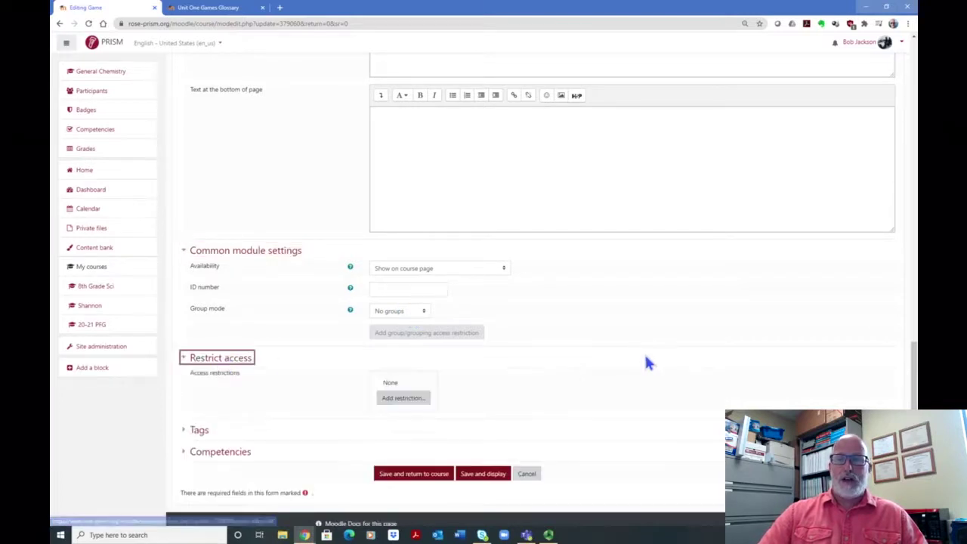
{"action": "scroll", "coordinate": [642, 355], "scroll_direction": "down", "scroll_amount": 1}
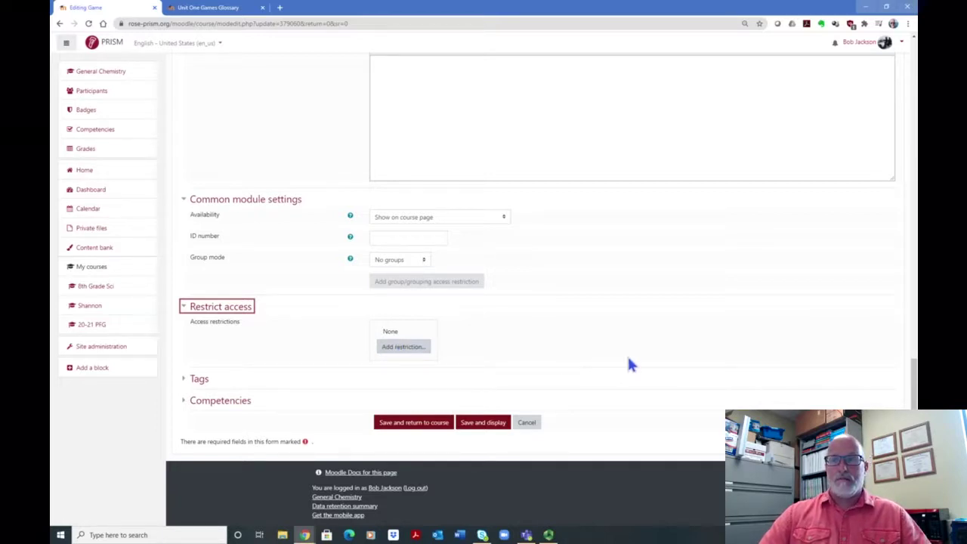
Save the game settings, returning to the course, and open the Cryptex - Unit 1 game under Games for Review
{"action": "left_click", "coordinate": [427, 421]}
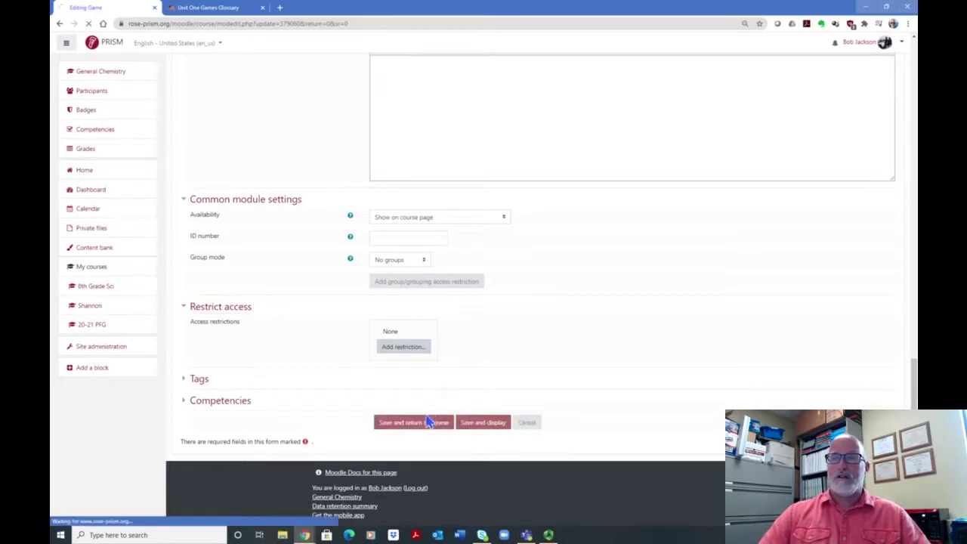
{"action": "scroll", "coordinate": [453, 219], "scroll_direction": "down", "scroll_amount": 3}
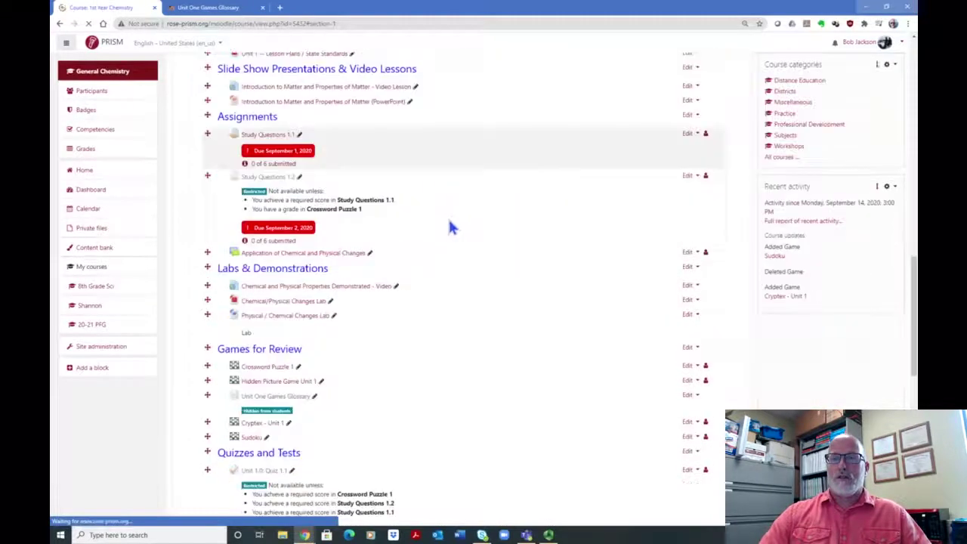
{"action": "scroll", "coordinate": [433, 220], "scroll_direction": "down", "scroll_amount": 3}
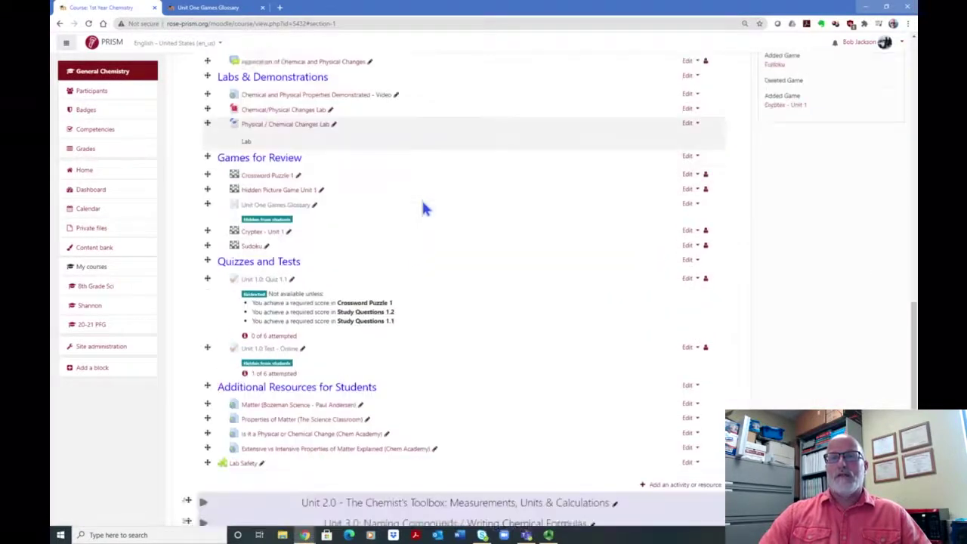
{"action": "left_click", "coordinate": [255, 196]}
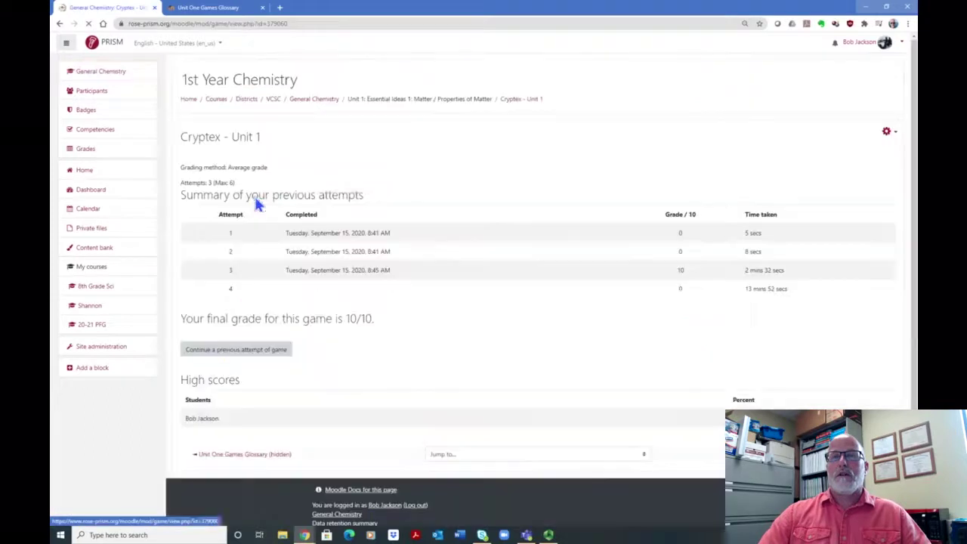
Continue the previous attempt of the Cryptex game and look over its letter grid and clues
{"action": "scroll", "coordinate": [325, 204], "scroll_direction": "down", "scroll_amount": 1}
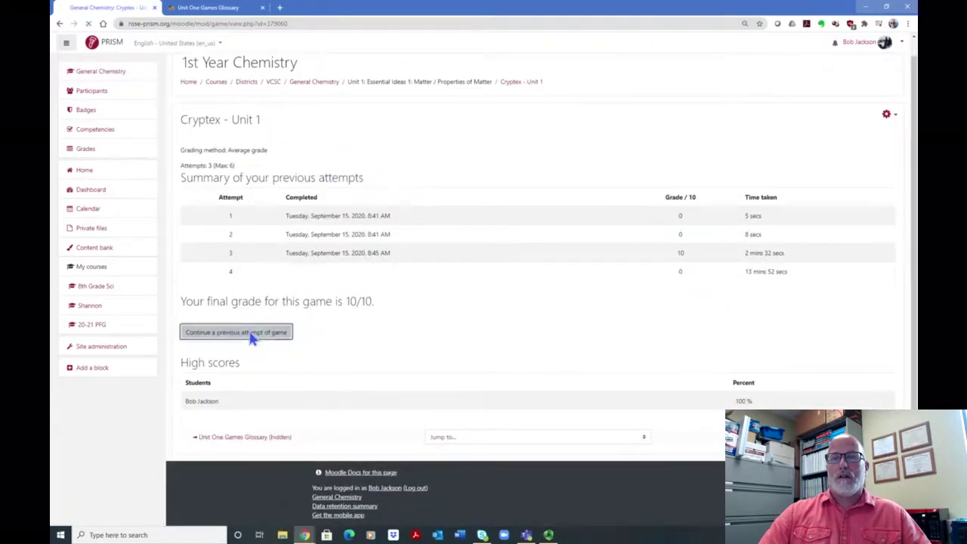
{"action": "left_click", "coordinate": [253, 333]}
{"action": "scroll", "coordinate": [491, 181], "scroll_direction": "down", "scroll_amount": 1}
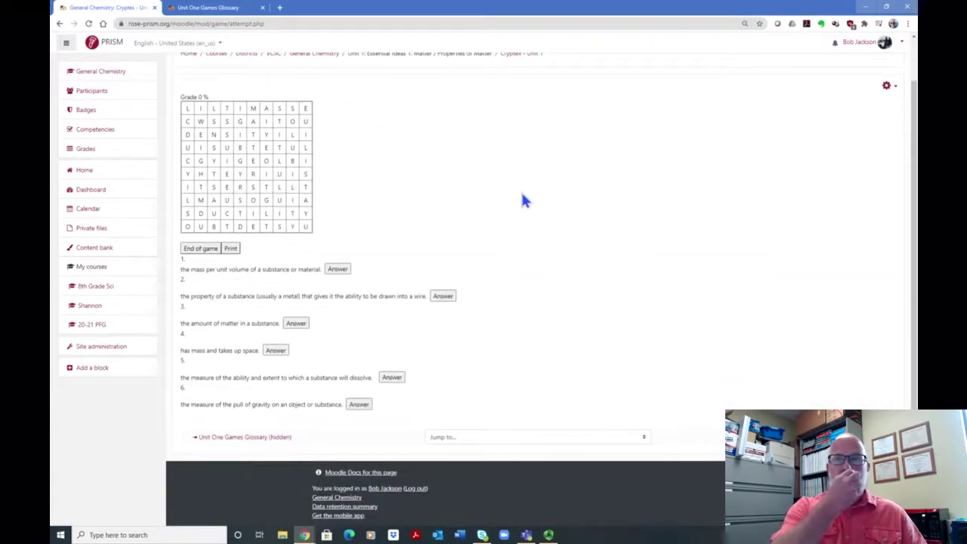
{"action": "scroll", "coordinate": [393, 151], "scroll_direction": "up", "scroll_amount": 1}
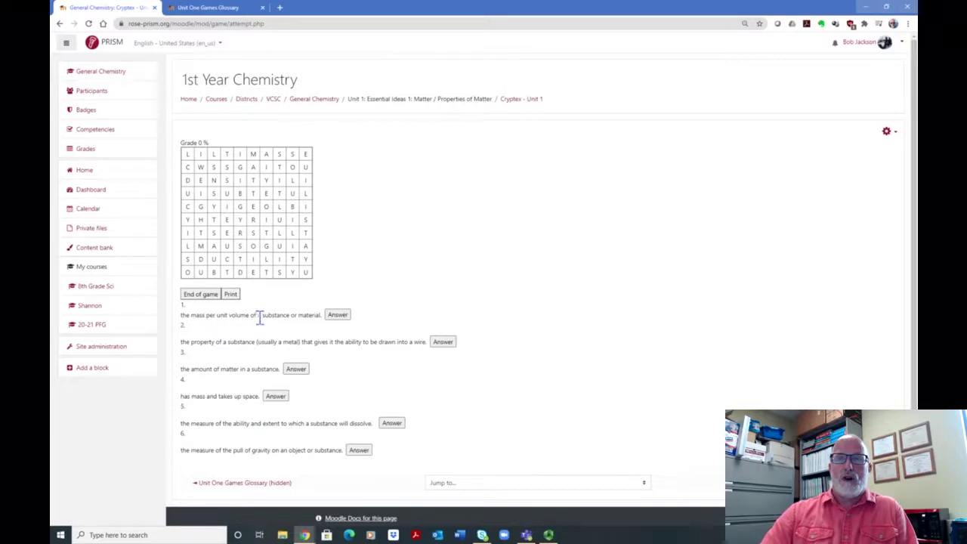
Answer clue 1, the mass per unit volume, with "density" and clue 2, the ability to be drawn into a wire, with "Ductility"
{"action": "left_click", "coordinate": [338, 316]}
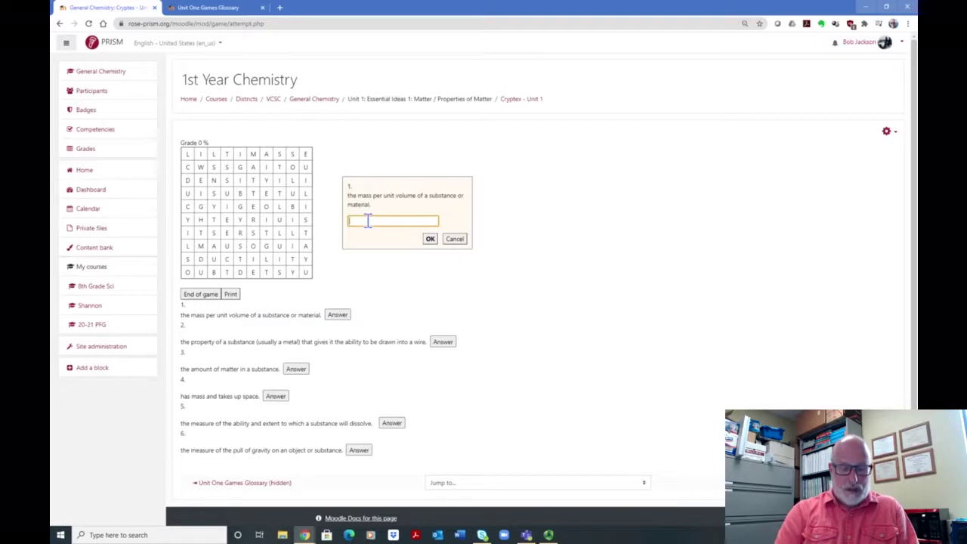
{"action": "type", "text": "DENSITY"}
{"action": "key", "text": "Return"}
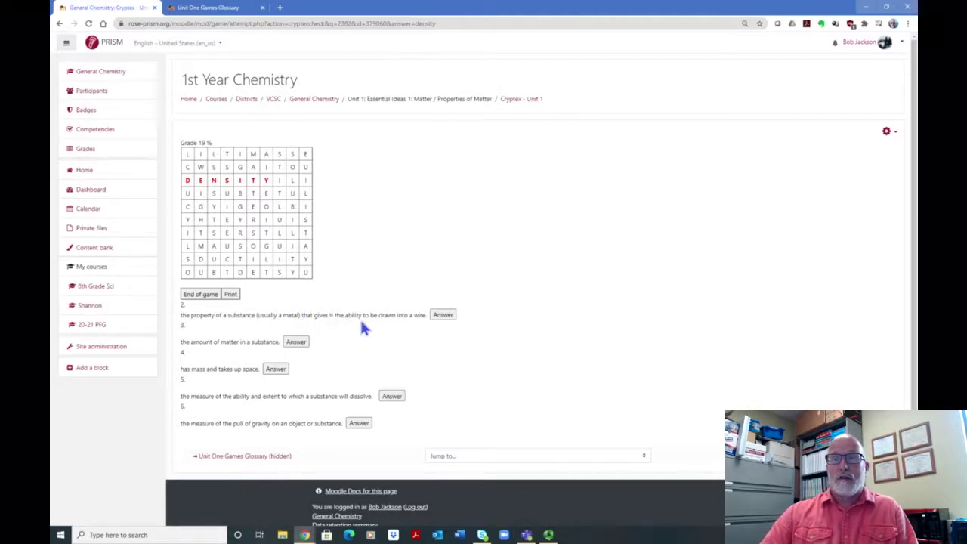
{"action": "left_click", "coordinate": [443, 316]}
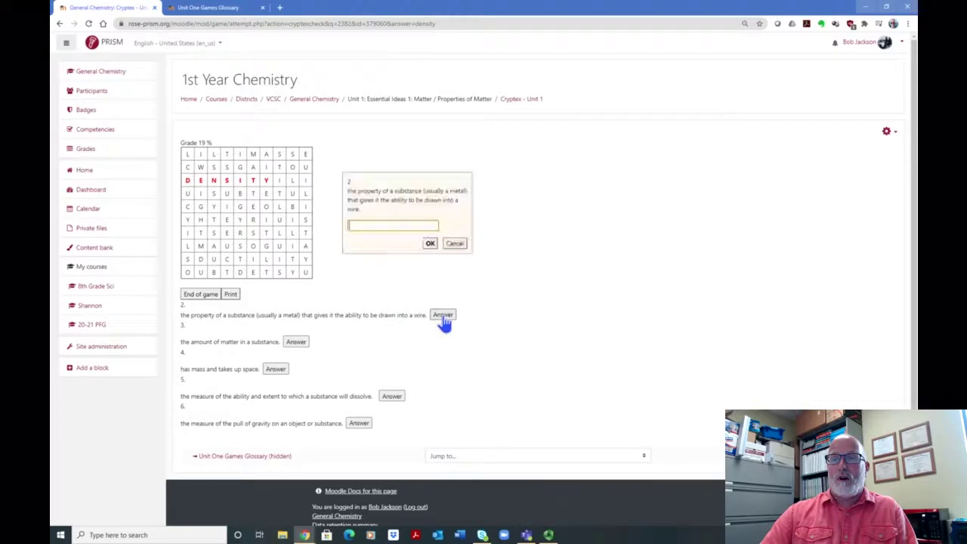
{"action": "type", "text": "DUCTILITY"}
{"action": "key", "text": "Return"}
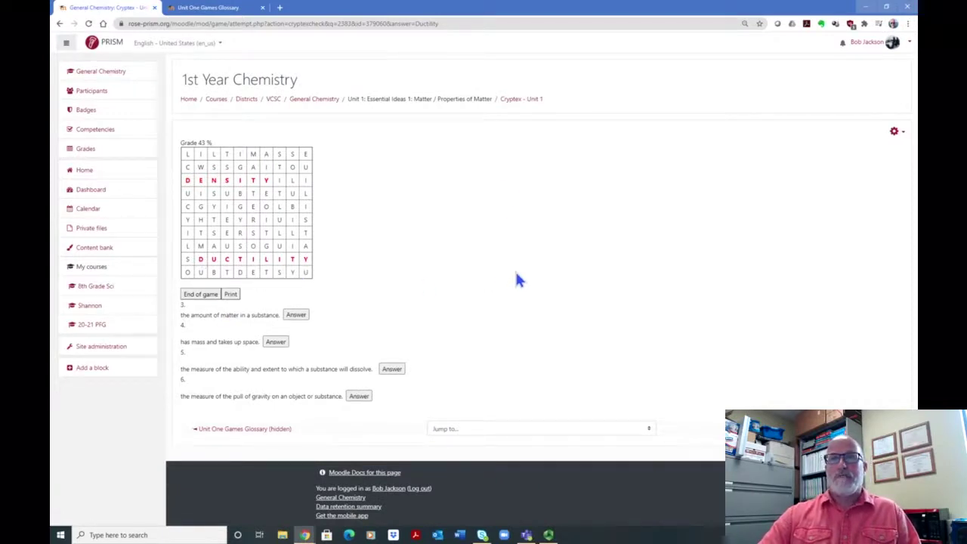
Leave the Cryptex game for the General Chemistry course page and go to the Unit 1 activities
{"action": "left_click", "coordinate": [306, 103]}
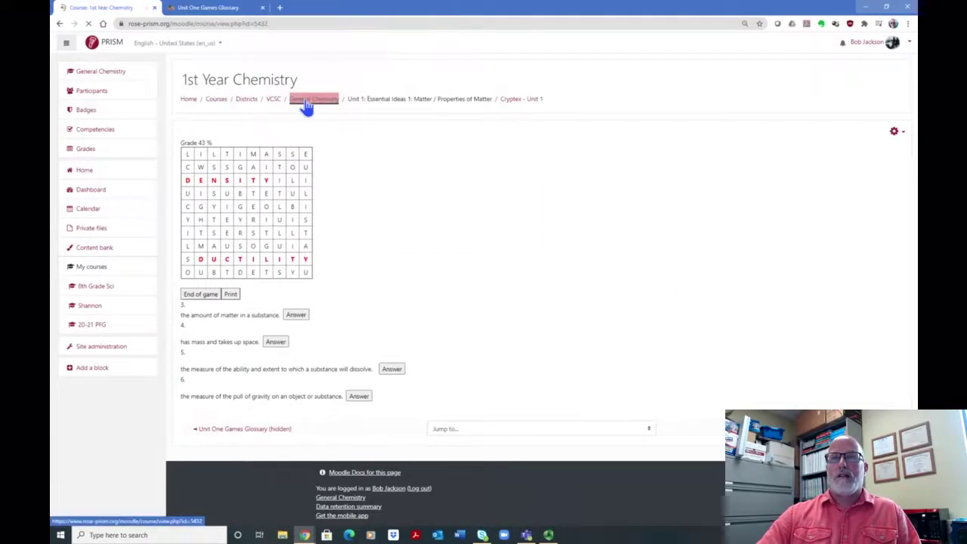
{"action": "scroll", "coordinate": [527, 181], "scroll_direction": "down", "scroll_amount": 5}
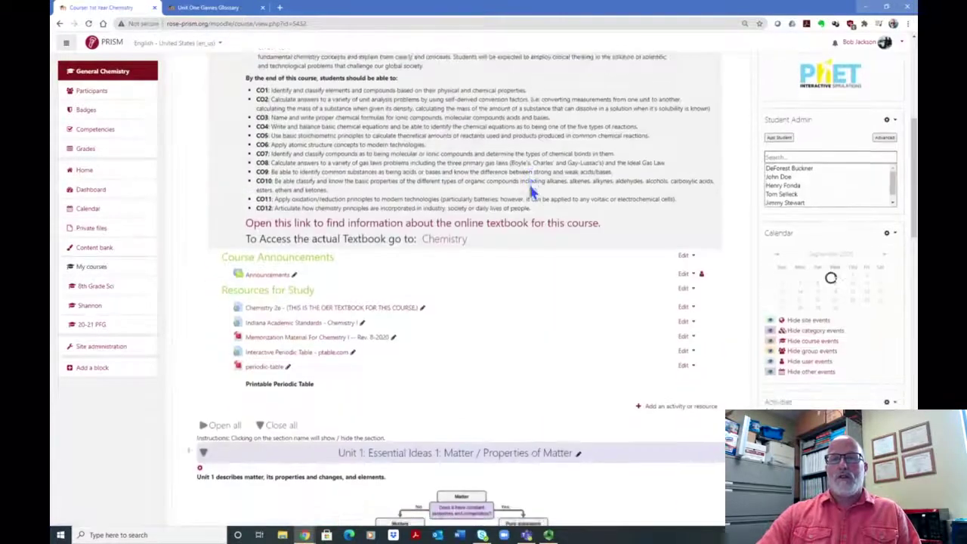
{"action": "scroll", "coordinate": [484, 227], "scroll_direction": "down", "scroll_amount": 5}
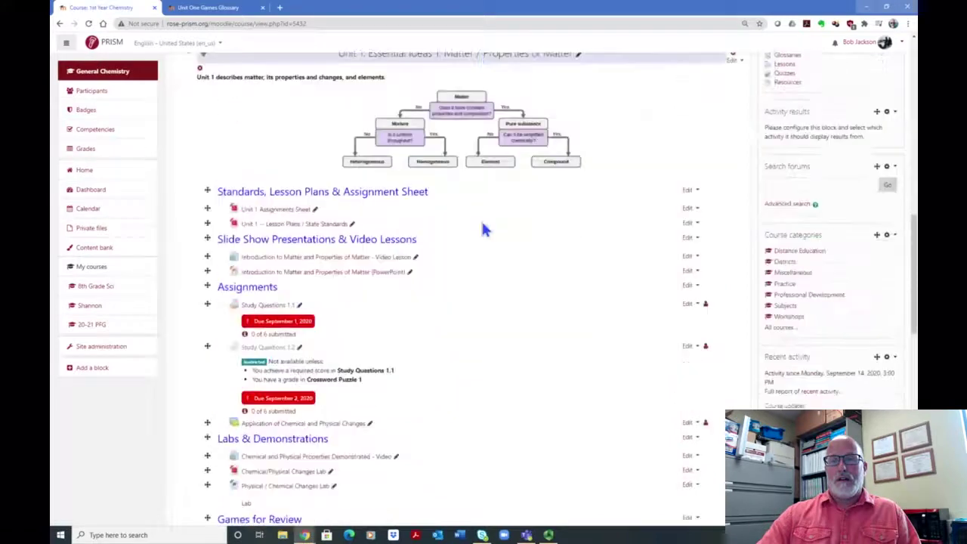
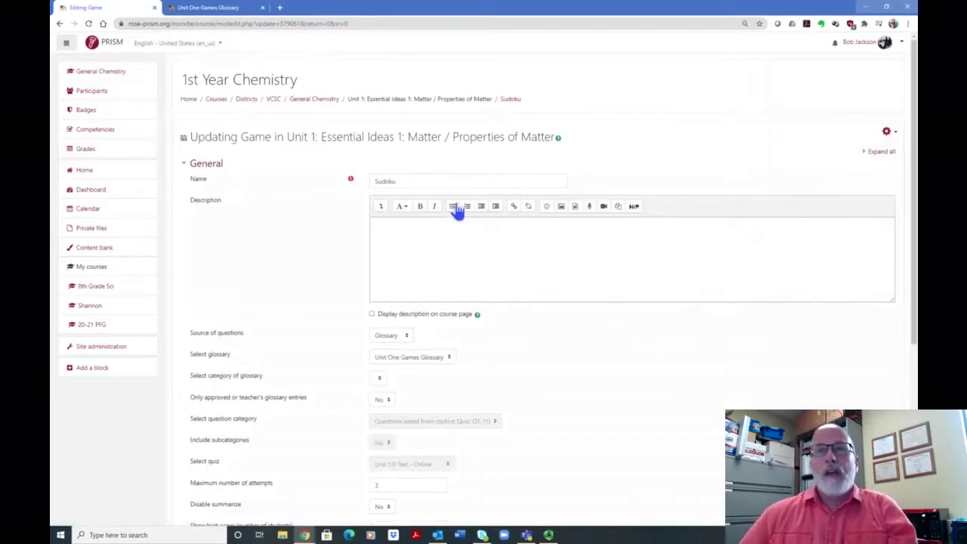
Rename the Sudoku game as "Sudoku - Unit 1"
{"action": "scroll", "coordinate": [389, 155], "scroll_direction": "down", "scroll_amount": 1}
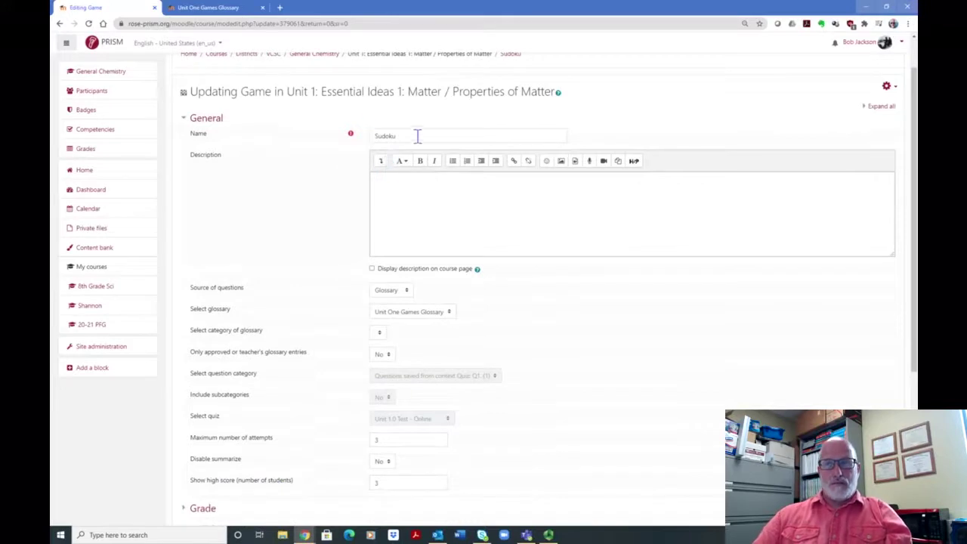
{"action": "left_click", "coordinate": [407, 134]}
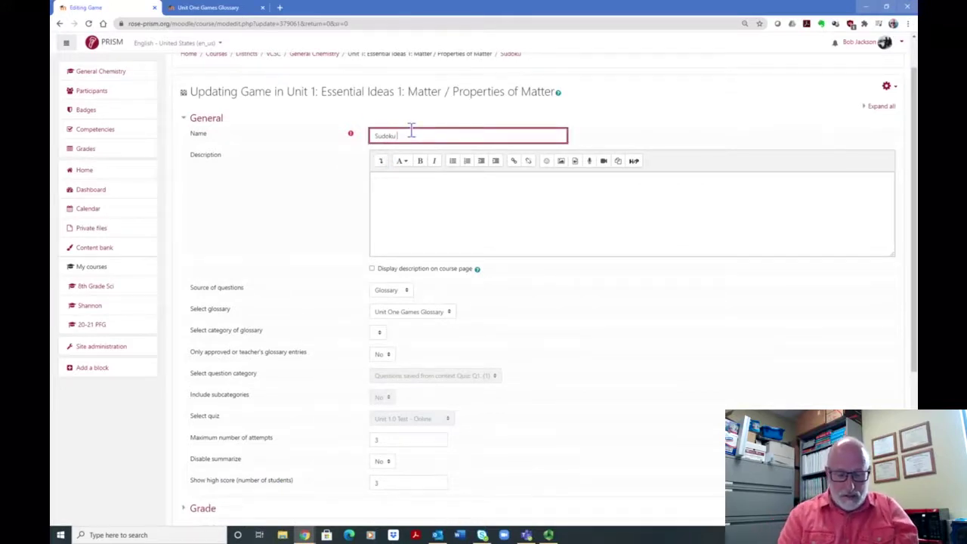
{"action": "type", "text": "- Un"}
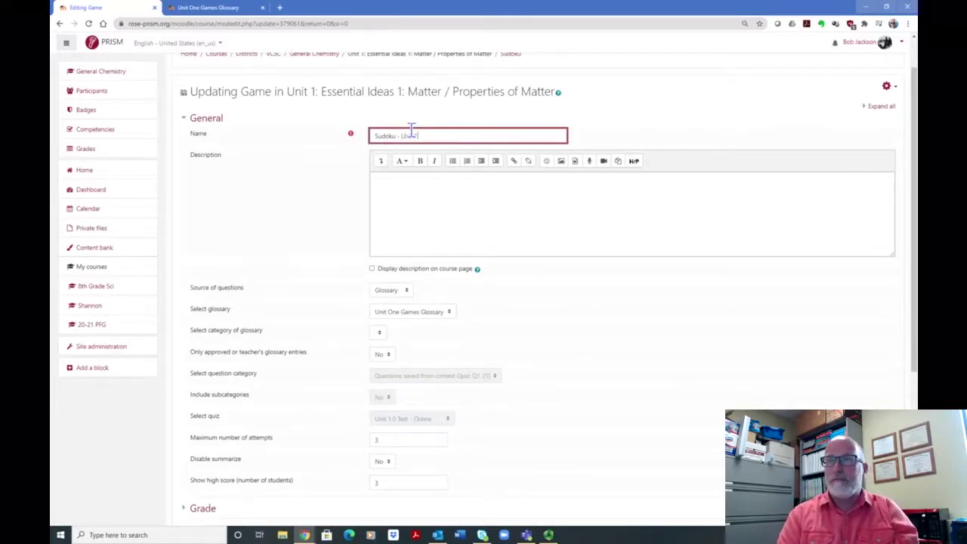
{"action": "type", "text": "it 1"}
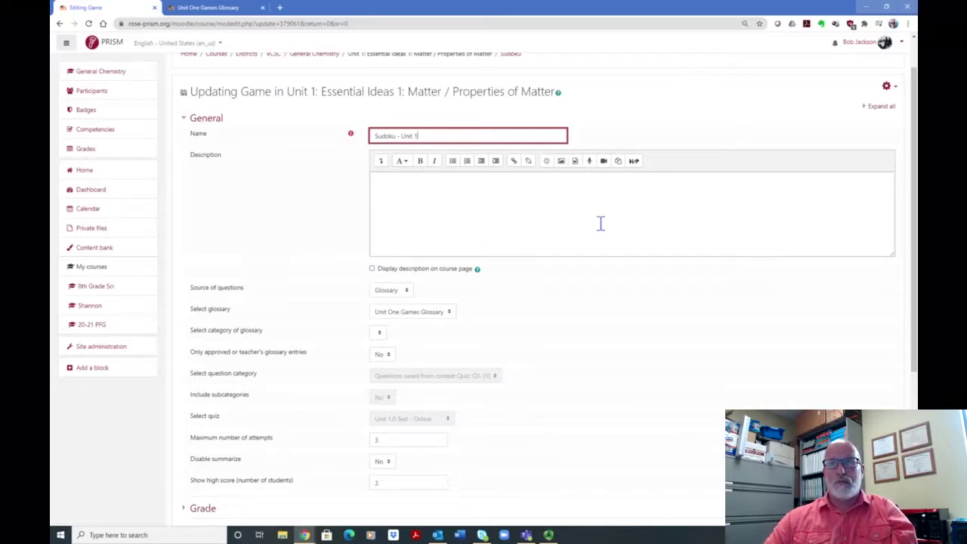
Keep Glossary as the source of questions and set "Only approved or teacher's glossary entries" to Yes
{"action": "scroll", "coordinate": [600, 222], "scroll_direction": "down", "scroll_amount": 2}
{"action": "scroll", "coordinate": [529, 150], "scroll_direction": "up", "scroll_amount": 1}
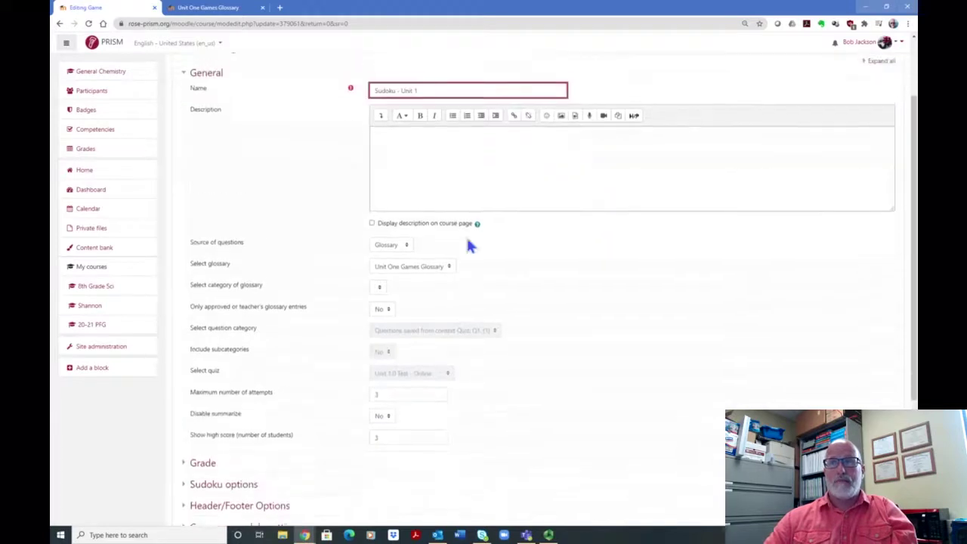
{"action": "left_click", "coordinate": [407, 245]}
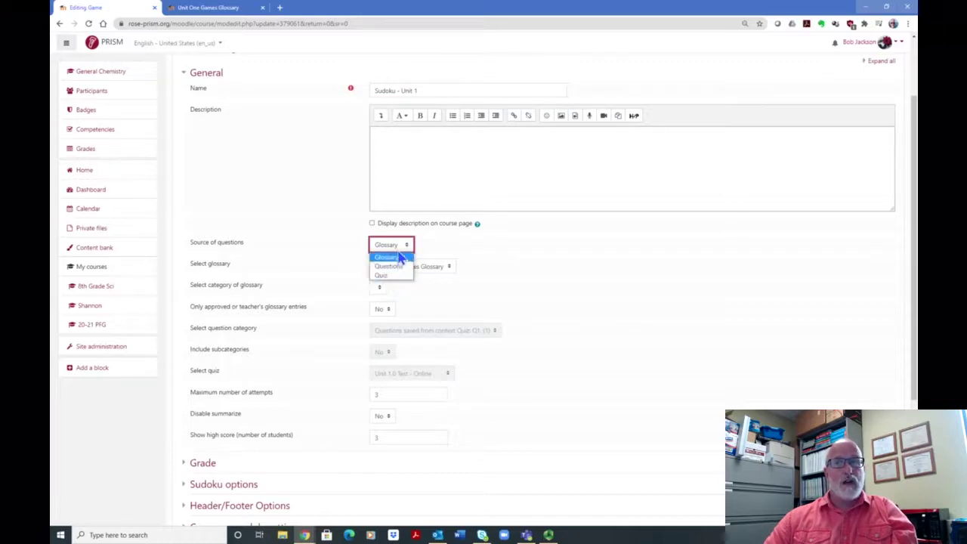
{"action": "left_click", "coordinate": [396, 257]}
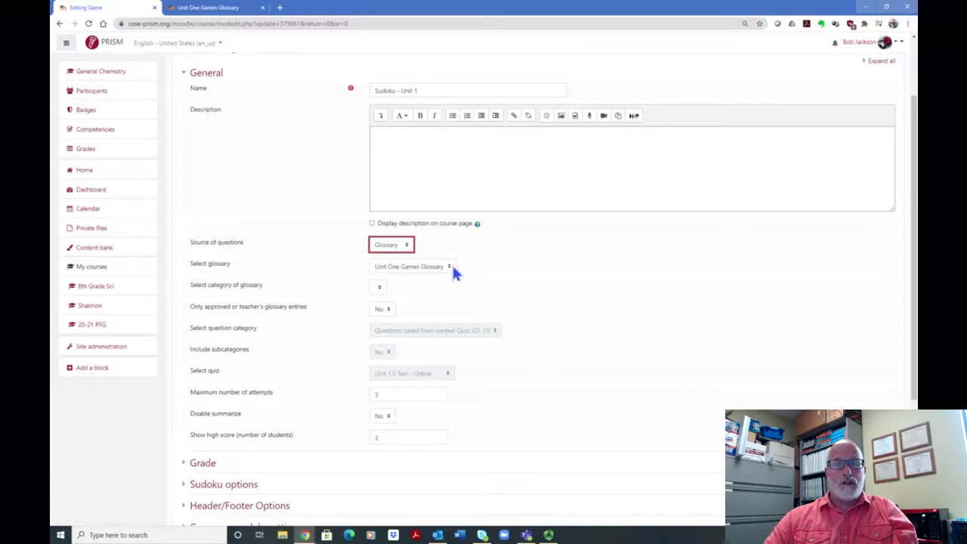
{"action": "scroll", "coordinate": [708, 259], "scroll_direction": "down", "scroll_amount": 2}
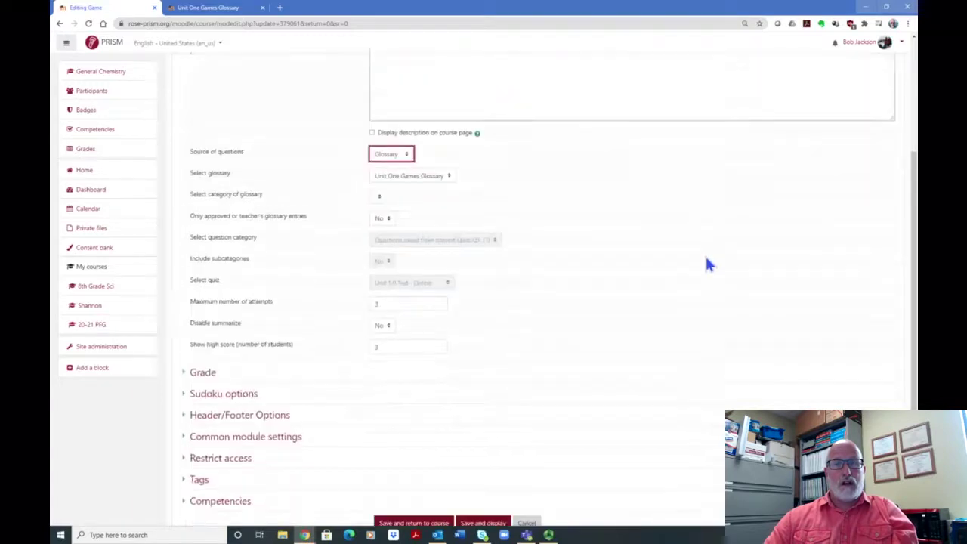
{"action": "left_click", "coordinate": [387, 218]}
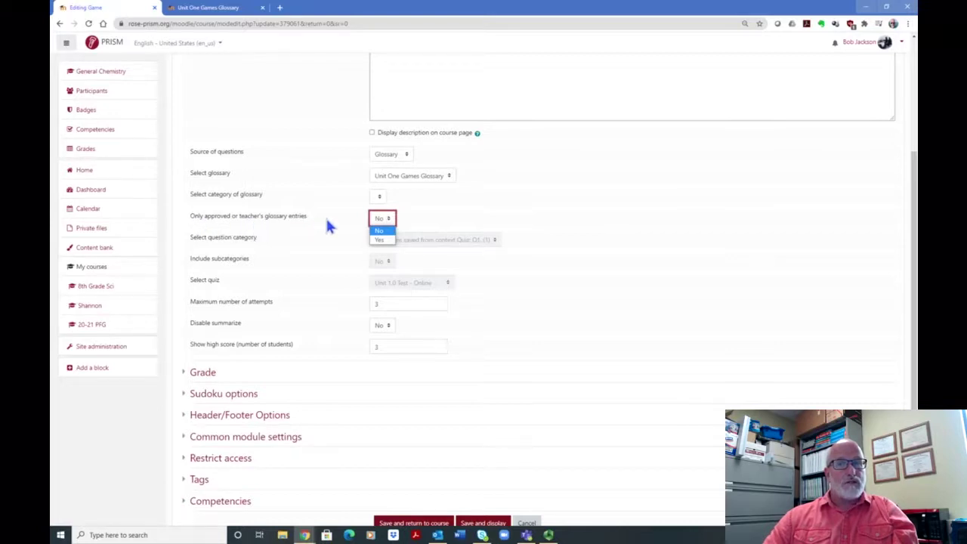
{"action": "left_click", "coordinate": [380, 239]}
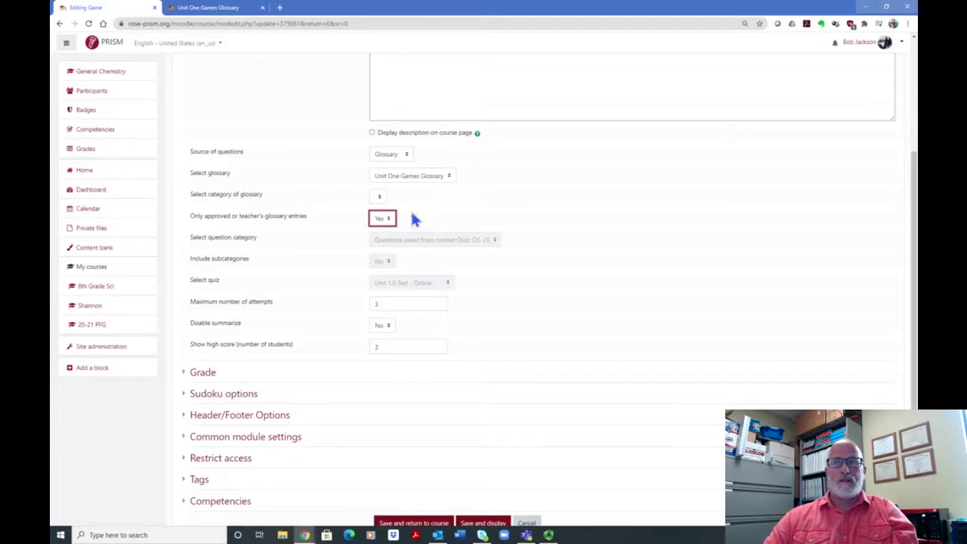
Set the game's maximum number of attempts to 6
{"action": "scroll", "coordinate": [562, 201], "scroll_direction": "down", "scroll_amount": 2}
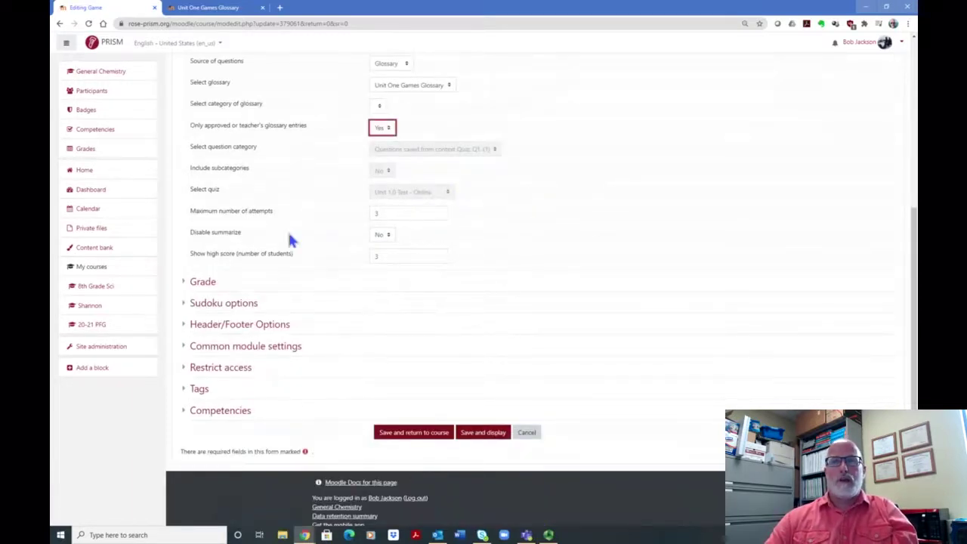
{"action": "left_click", "coordinate": [403, 213]}
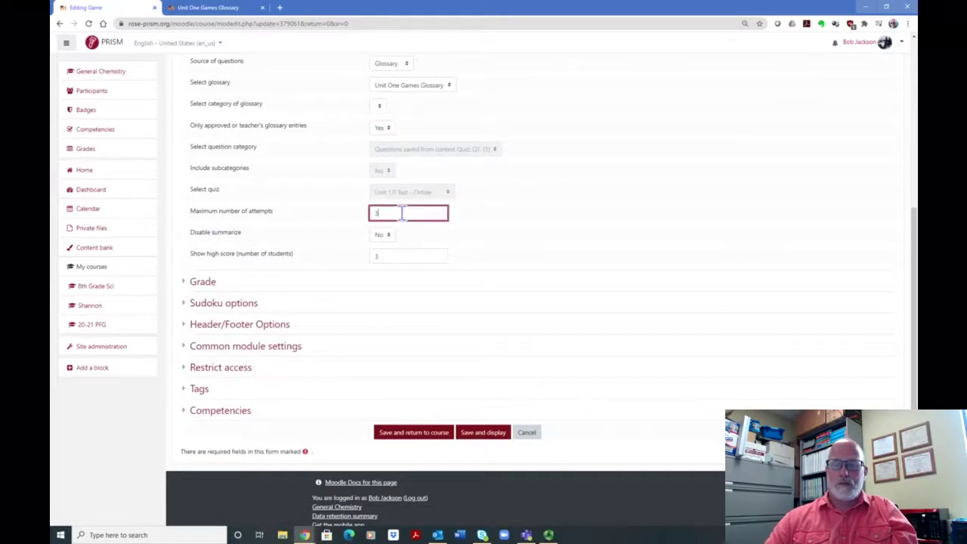
{"action": "type", "text": "6"}
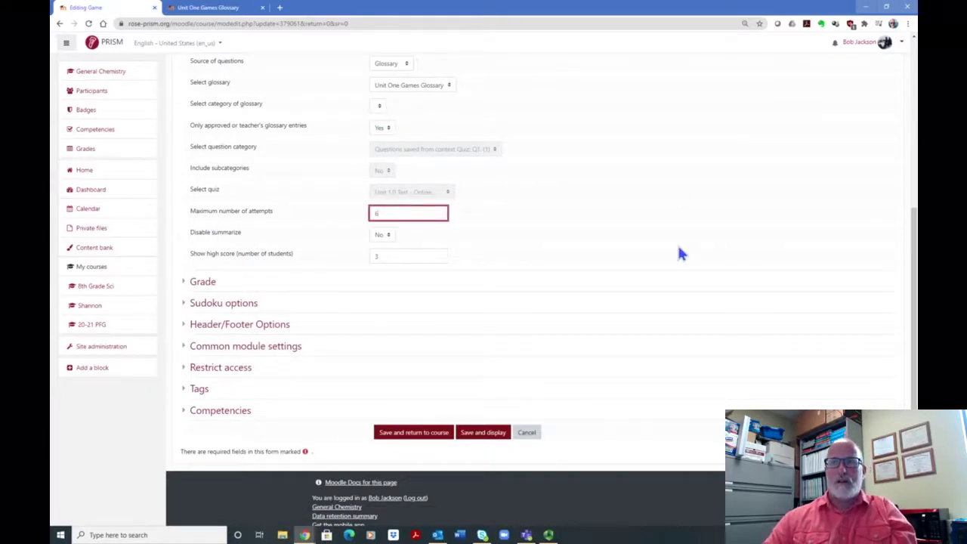
{"action": "left_click", "coordinate": [633, 204]}
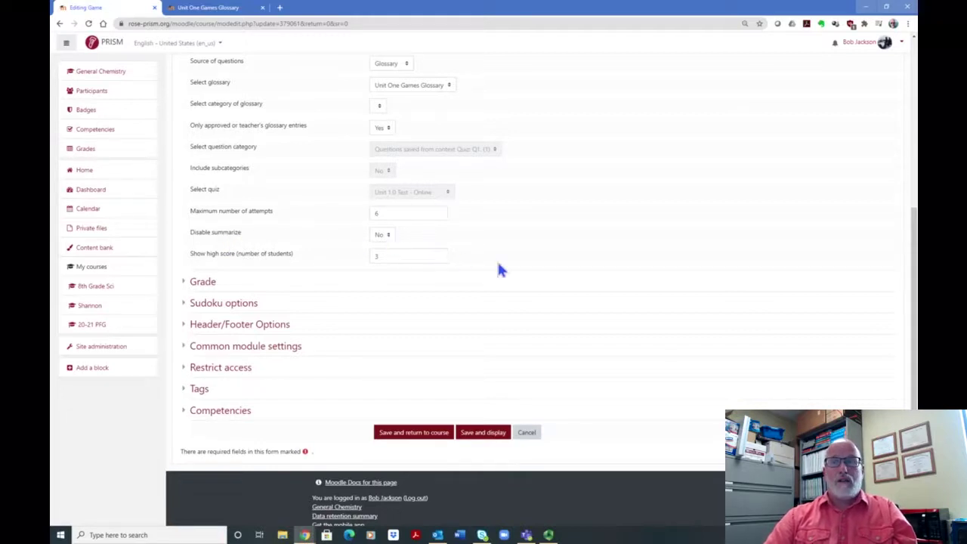
Expand and review the Grade, Sudoku options and Header/Footer Options sections of the game settings
{"action": "scroll", "coordinate": [469, 280], "scroll_direction": "down", "scroll_amount": 1}
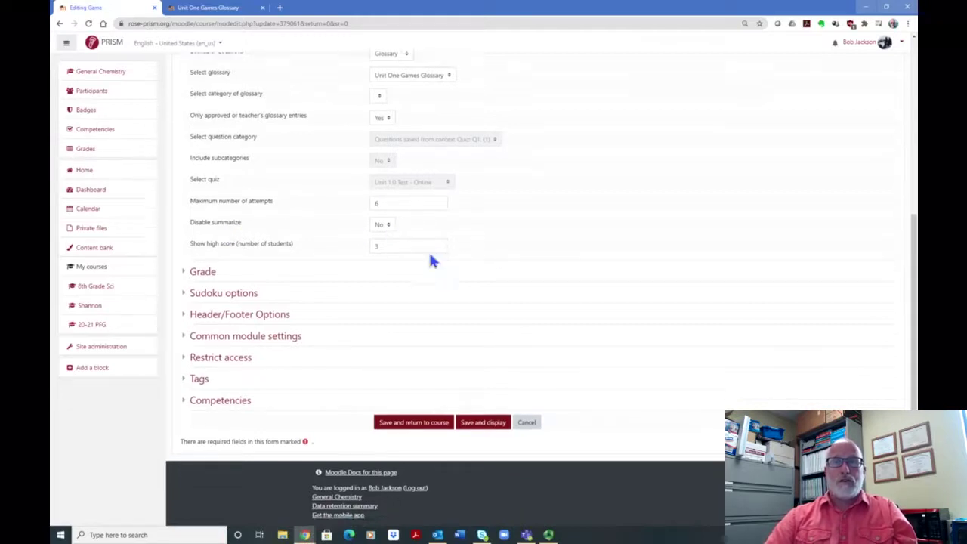
{"action": "left_click", "coordinate": [205, 279]}
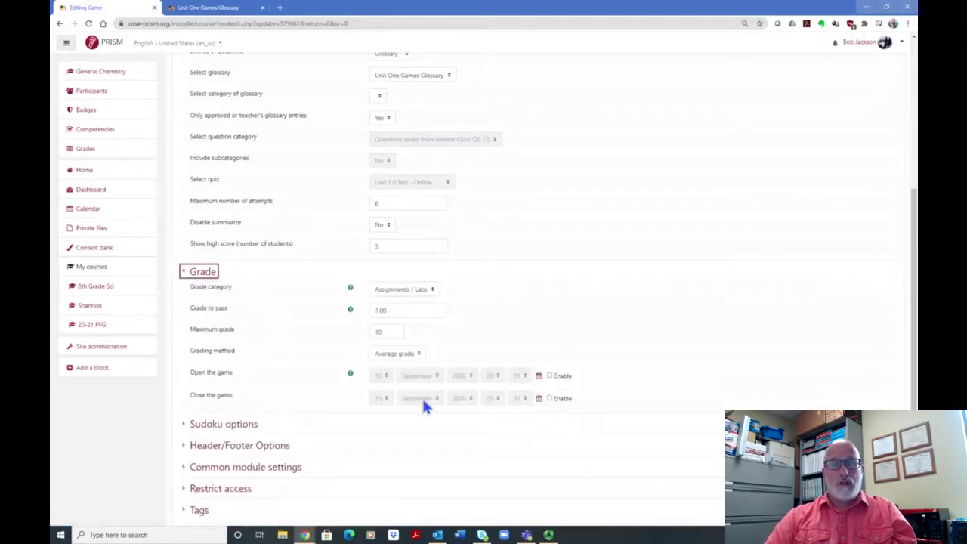
{"action": "scroll", "coordinate": [340, 347], "scroll_direction": "down", "scroll_amount": 2}
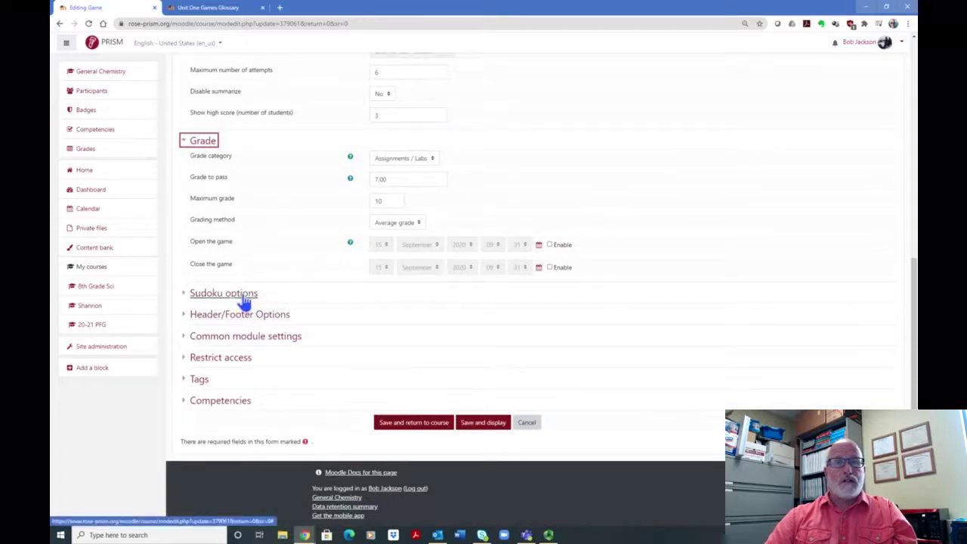
{"action": "left_click", "coordinate": [244, 302]}
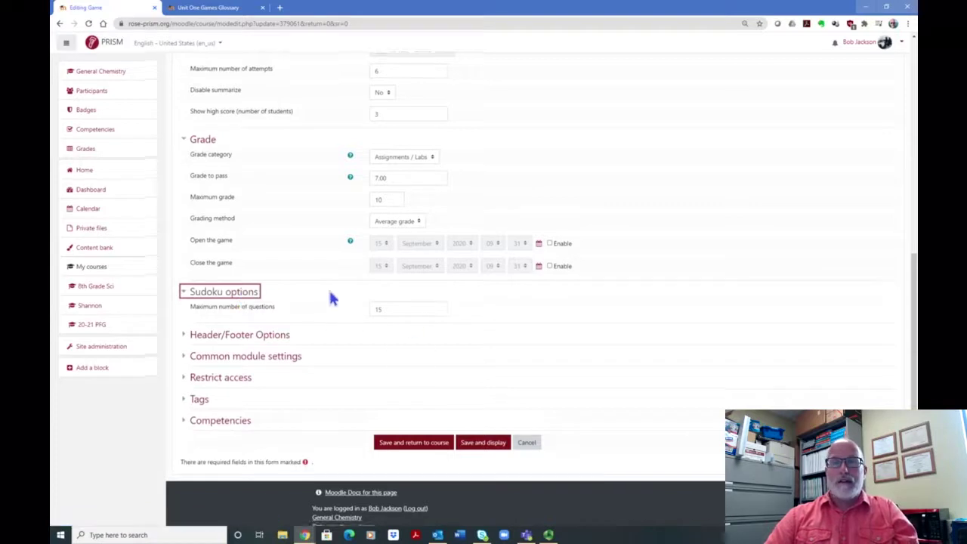
{"action": "scroll", "coordinate": [330, 298], "scroll_direction": "down", "scroll_amount": 1}
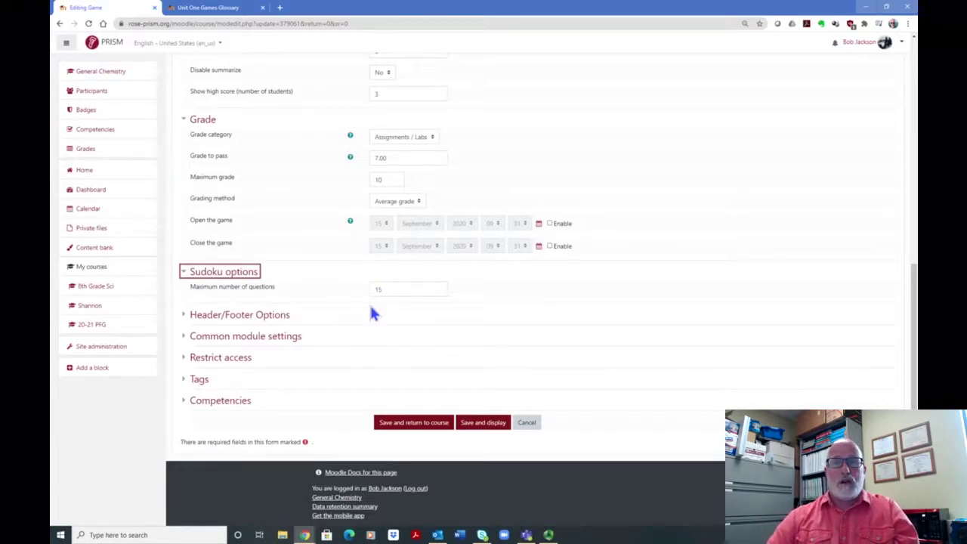
{"action": "left_click", "coordinate": [252, 316]}
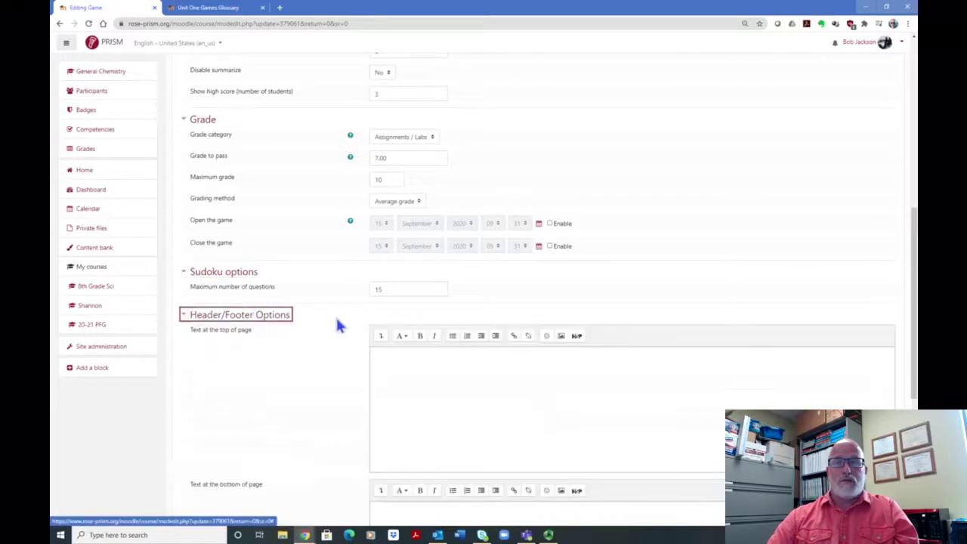
{"action": "scroll", "coordinate": [335, 325], "scroll_direction": "down", "scroll_amount": 2}
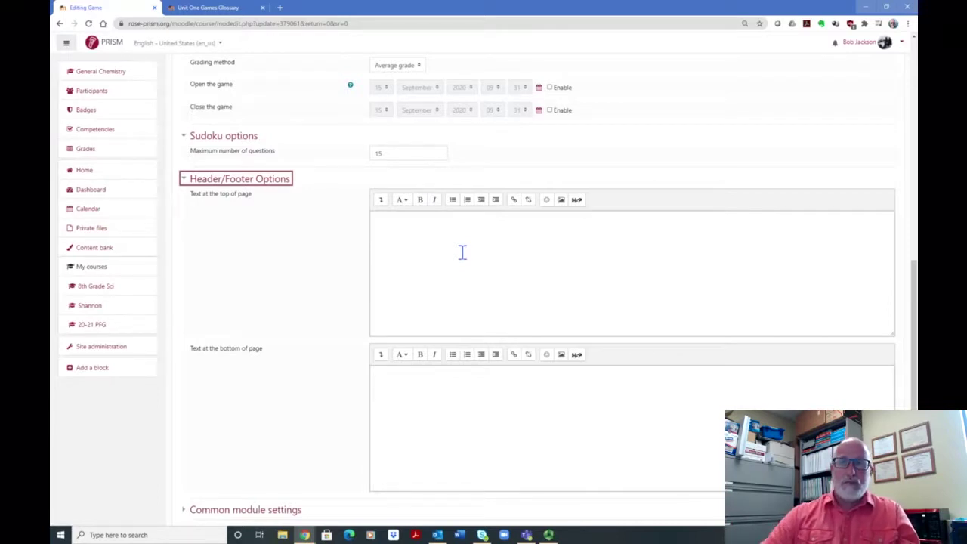
{"action": "scroll", "coordinate": [355, 332], "scroll_direction": "down", "scroll_amount": 1}
{"action": "scroll", "coordinate": [313, 370], "scroll_direction": "down", "scroll_amount": 1}
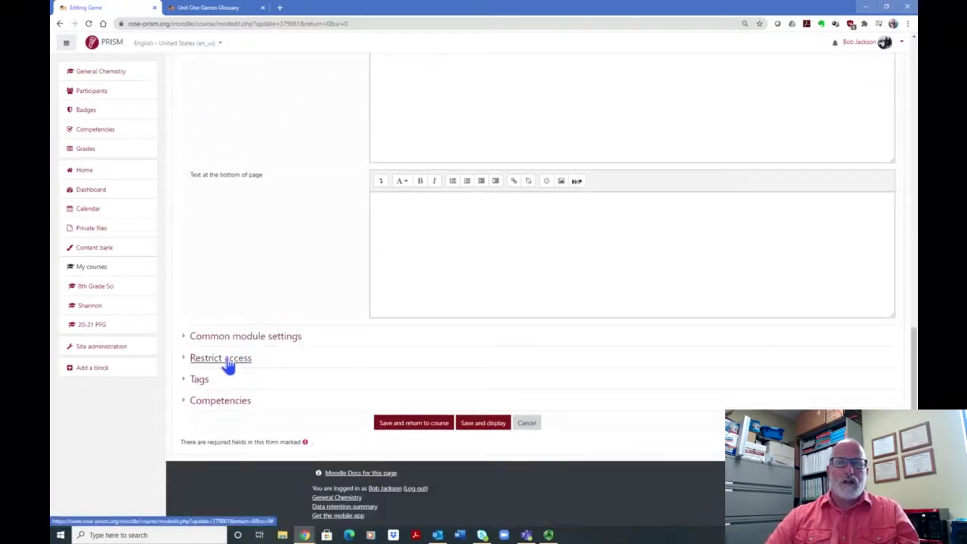
Save the game settings, returning to the course, and open the Sudoku - Unit 1 game
{"action": "left_click", "coordinate": [401, 426]}
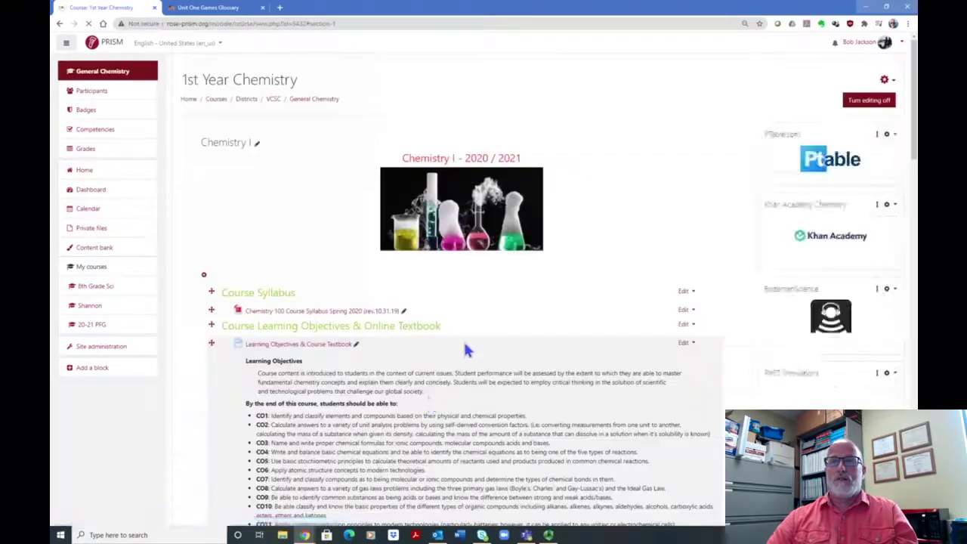
{"action": "scroll", "coordinate": [505, 284], "scroll_direction": "down", "scroll_amount": 4}
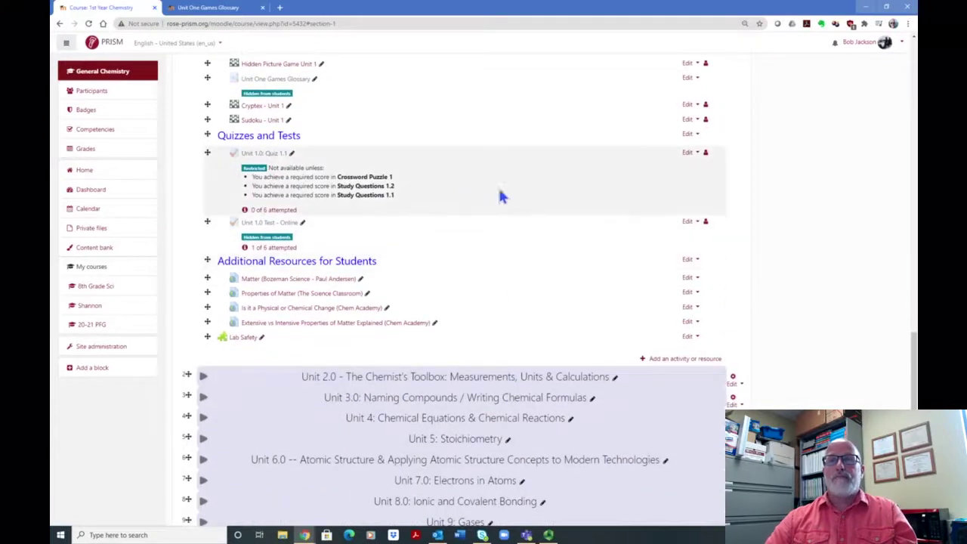
{"action": "left_click", "coordinate": [254, 123]}
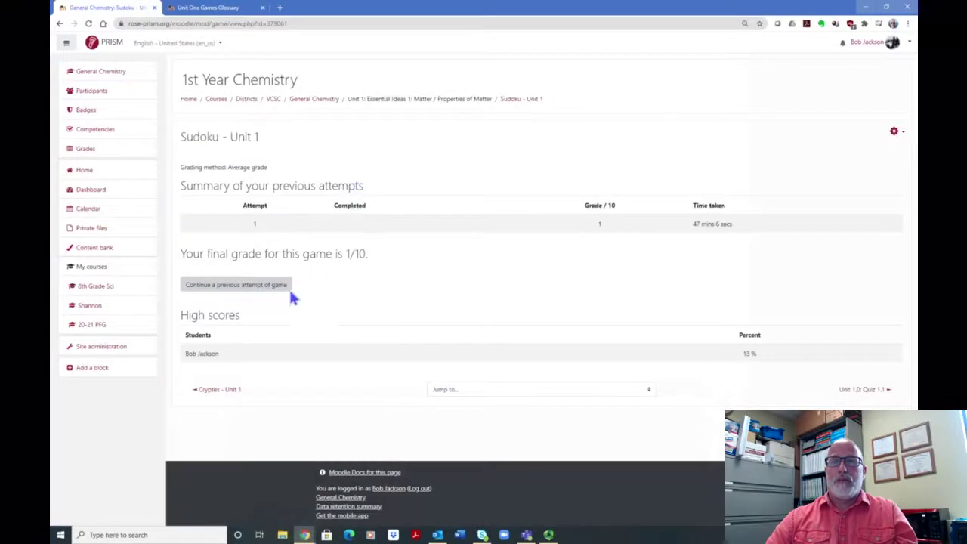
Continue the previous attempt of the Sudoku game and look over its number grid and clues
{"action": "left_click", "coordinate": [240, 290]}
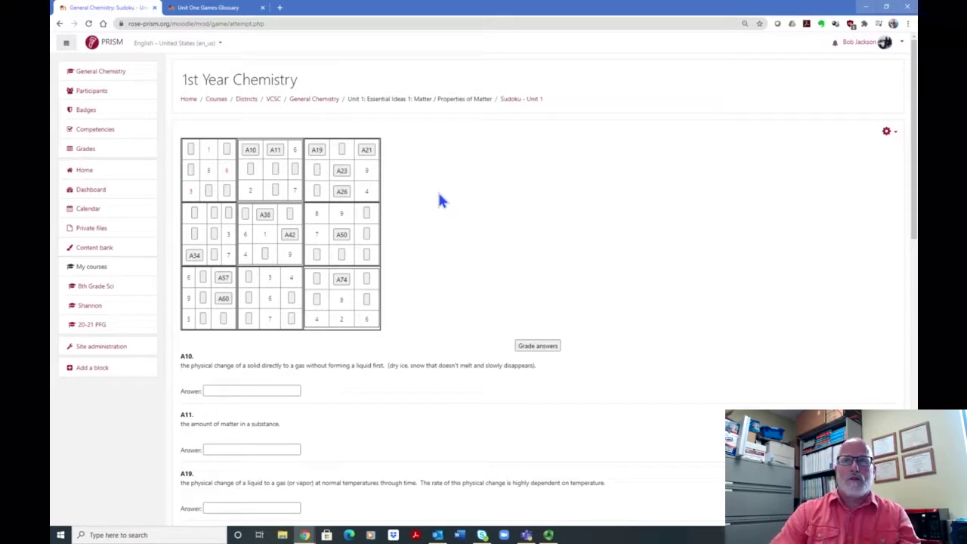
{"action": "scroll", "coordinate": [355, 163], "scroll_direction": "down", "scroll_amount": 2}
{"action": "scroll", "coordinate": [492, 164], "scroll_direction": "up", "scroll_amount": 1}
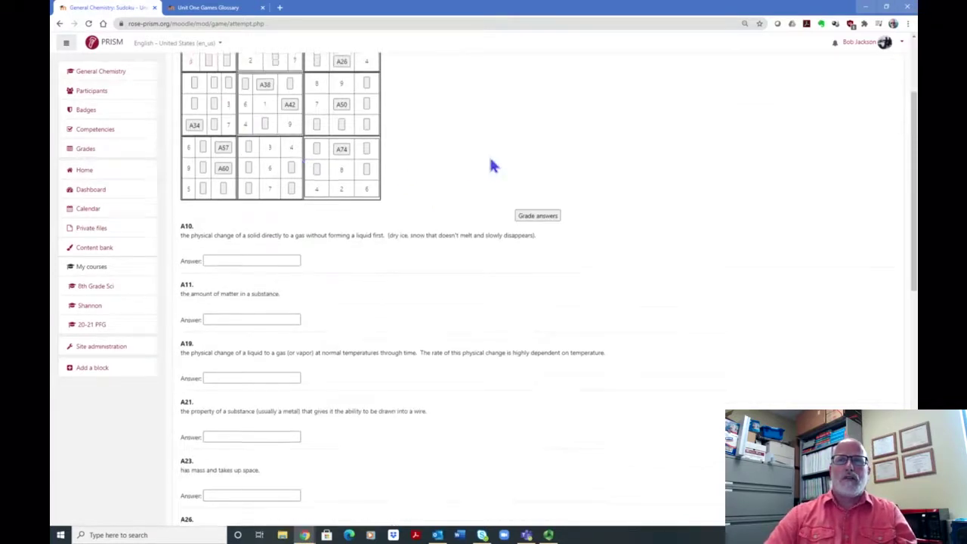
{"action": "scroll", "coordinate": [355, 157], "scroll_direction": "up", "scroll_amount": 2}
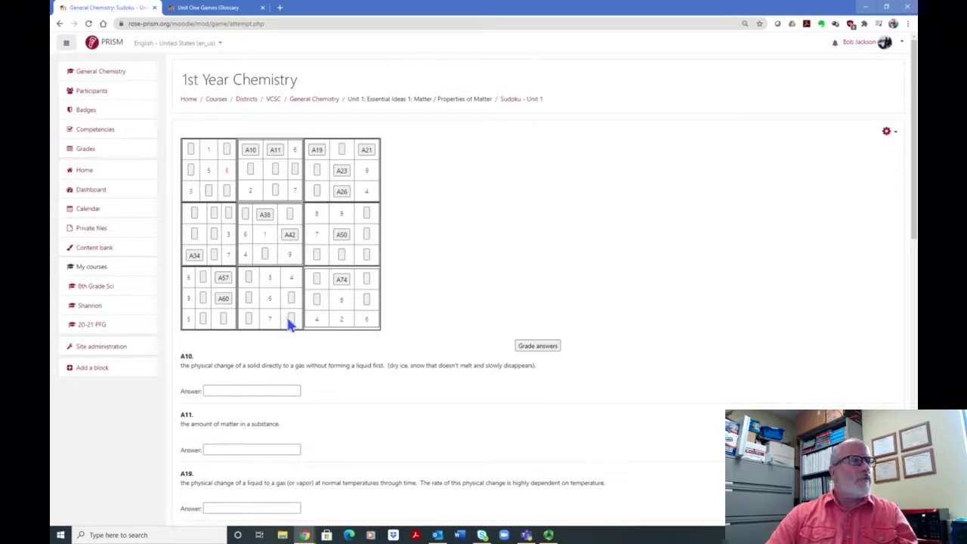
Answer clue A10, the change of a solid directly to a gas, with "sublimation" and submit it
{"action": "scroll", "coordinate": [362, 319], "scroll_direction": "down", "scroll_amount": 2}
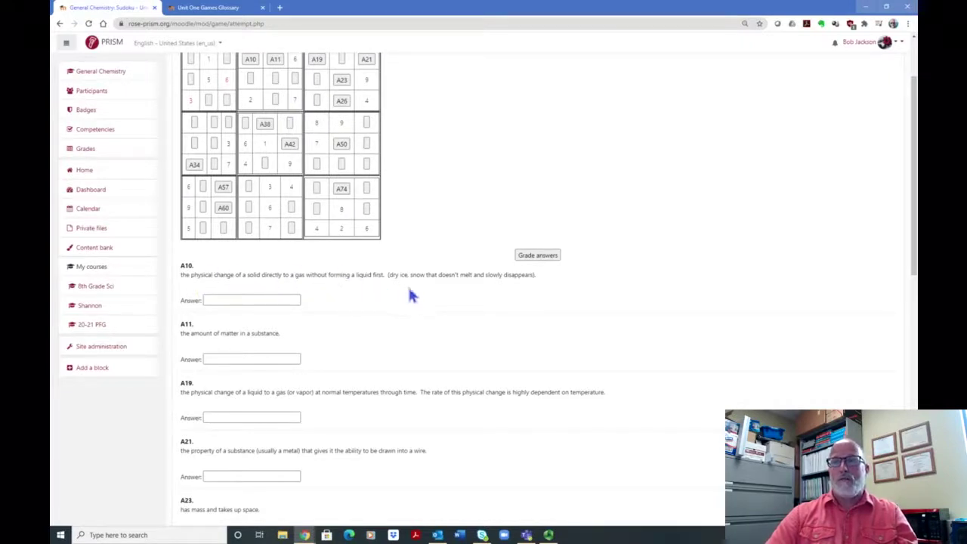
{"action": "left_click", "coordinate": [224, 300]}
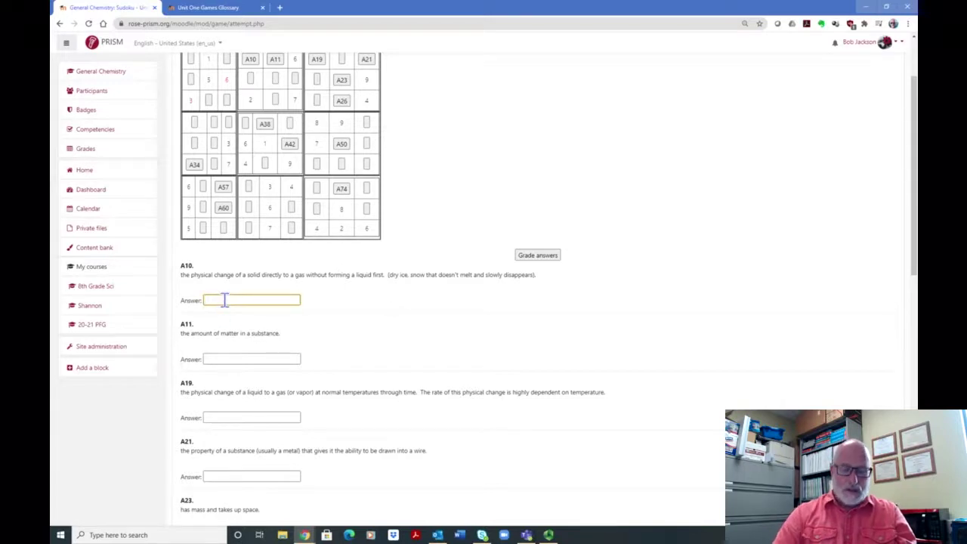
{"action": "type", "text": "subli"}
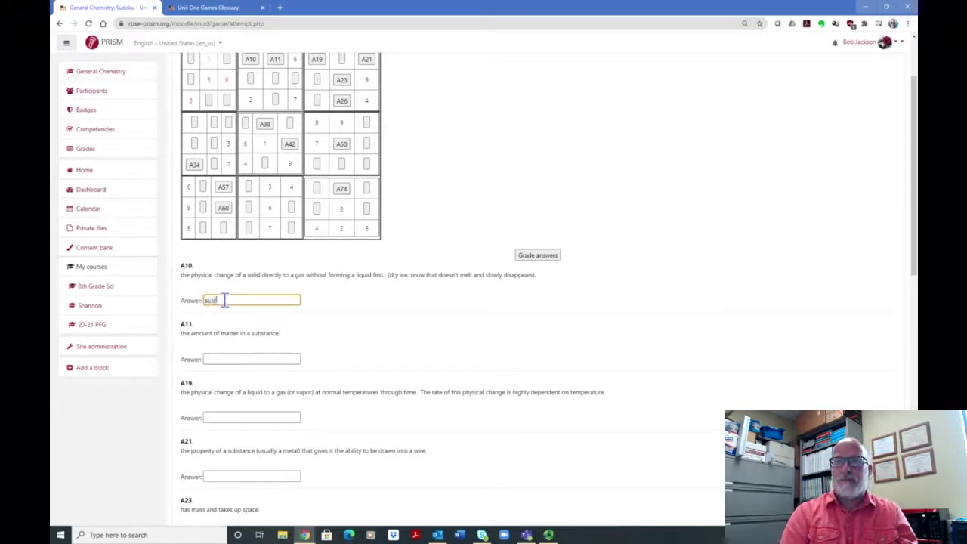
{"action": "type", "text": "mation"}
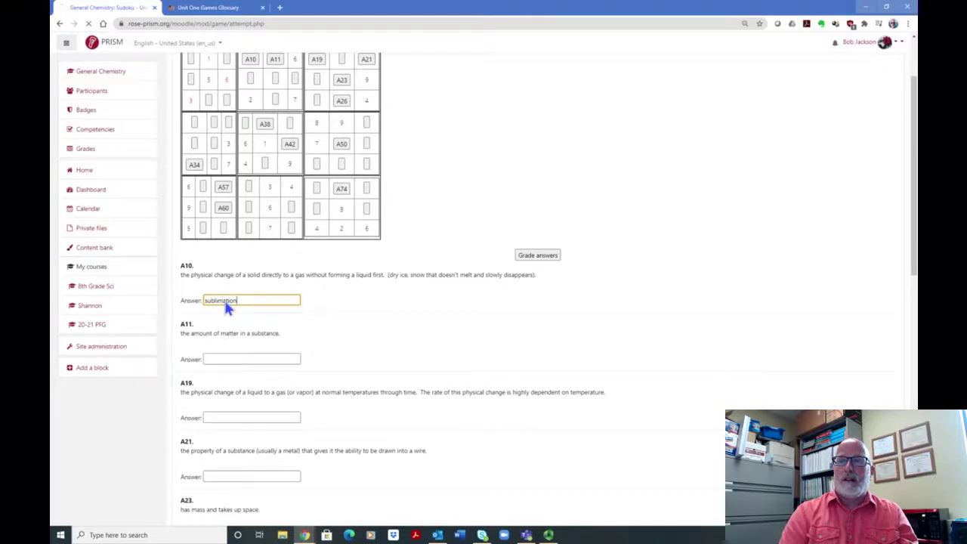
{"action": "key", "text": "Return"}
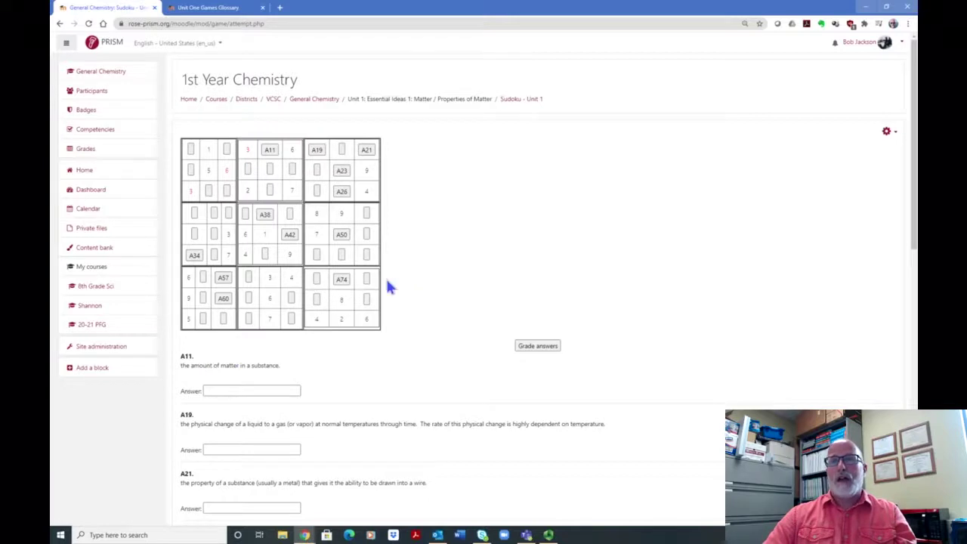
Answer clue A11, the amount of matter in a substance, with "Mass" and grade the Sudoku answers
{"action": "scroll", "coordinate": [272, 295], "scroll_direction": "down", "scroll_amount": 1}
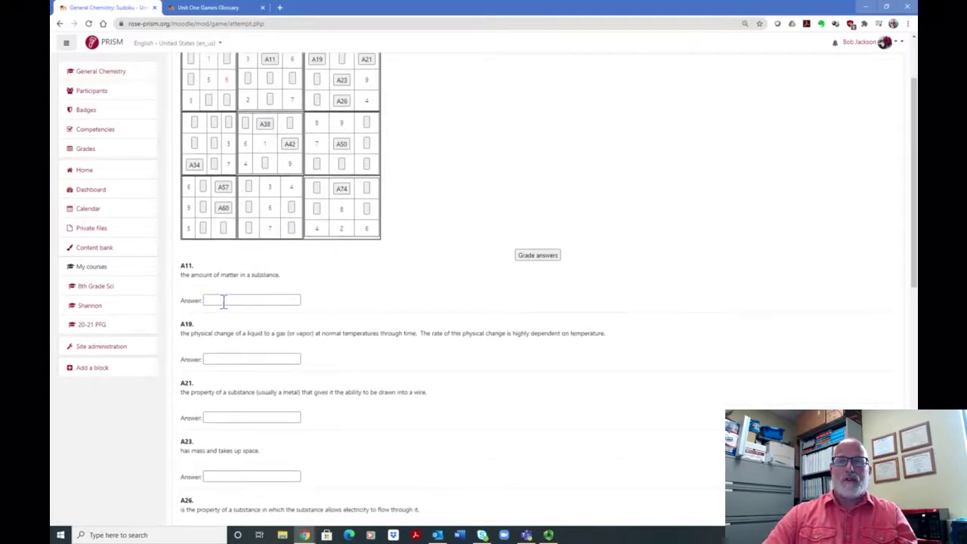
{"action": "left_click", "coordinate": [224, 301]}
{"action": "type", "text": "M"}
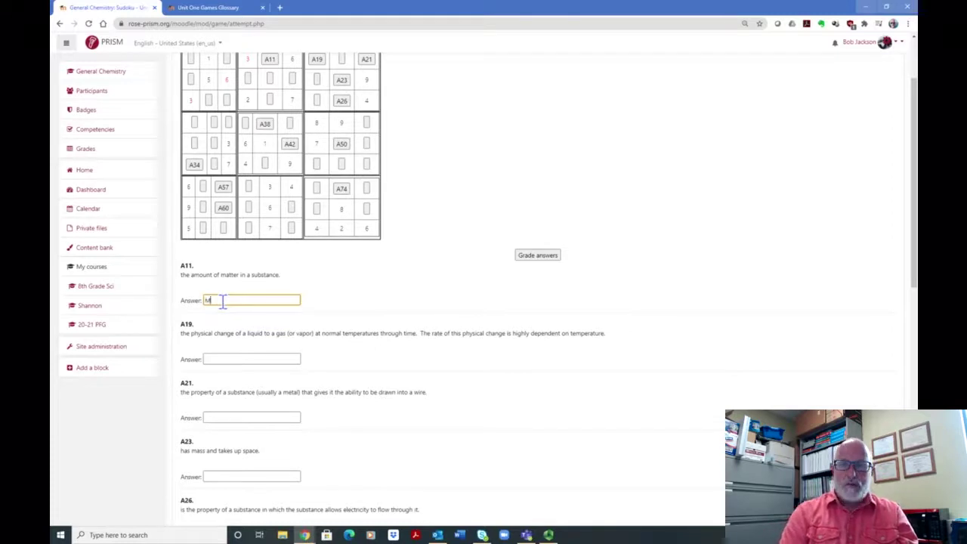
{"action": "type", "text": "ass"}
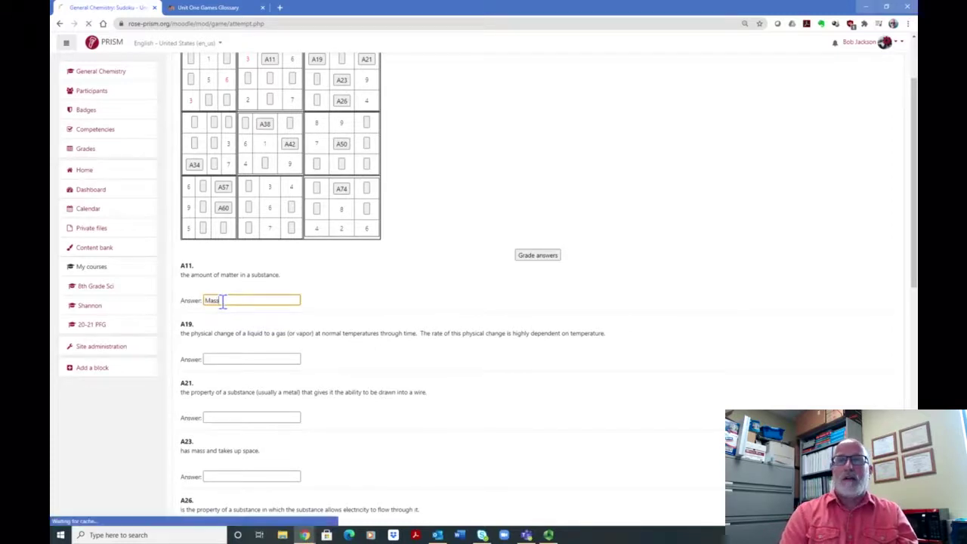
{"action": "key", "text": "Return"}
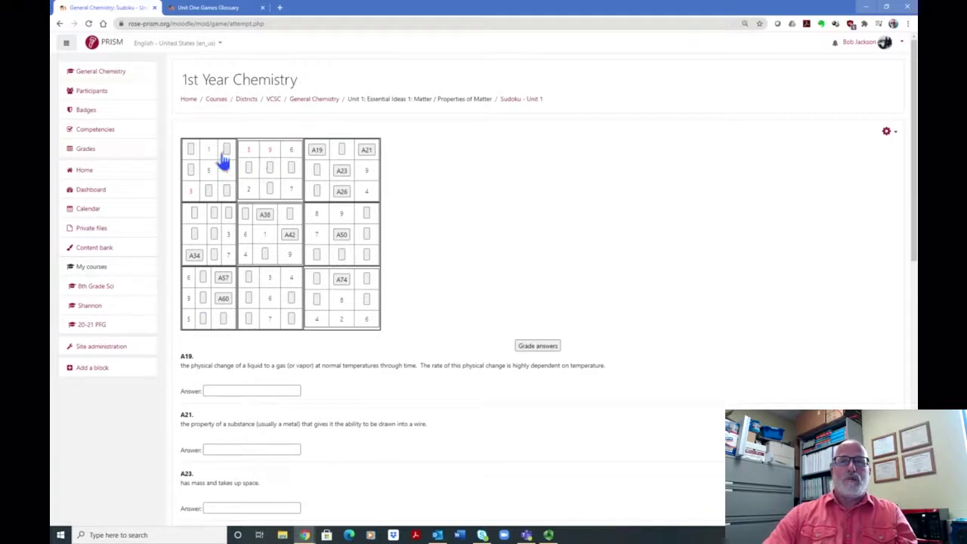
{"action": "scroll", "coordinate": [476, 189], "scroll_direction": "down", "scroll_amount": 10}
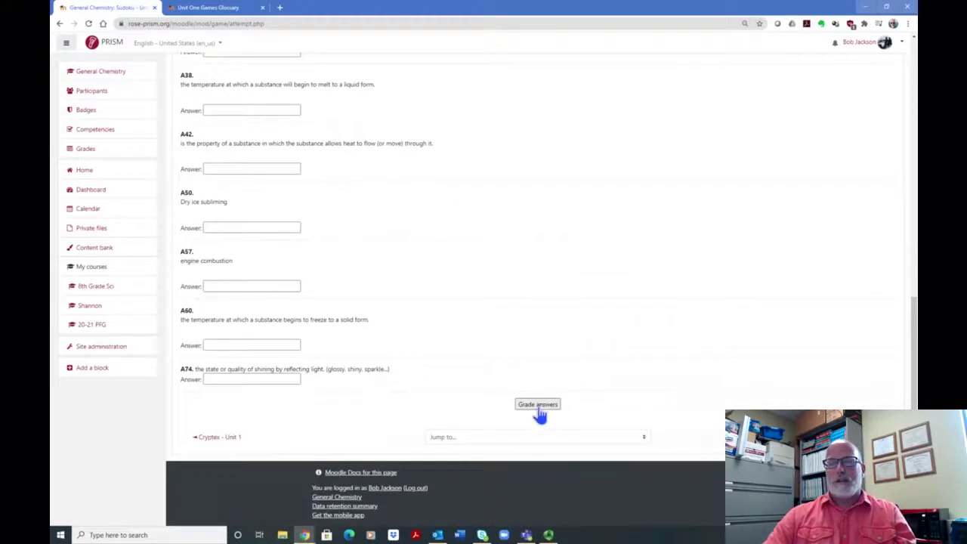
{"action": "left_click", "coordinate": [539, 408]}
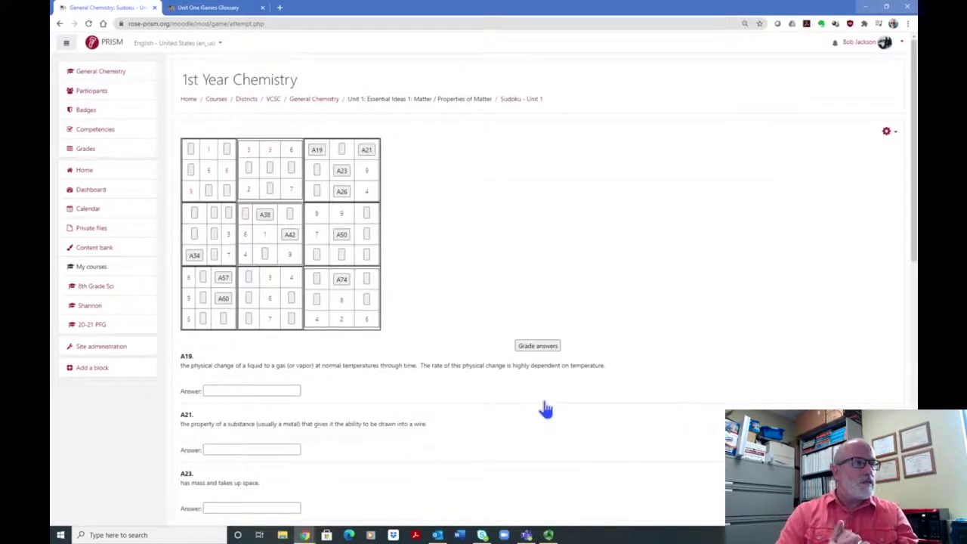